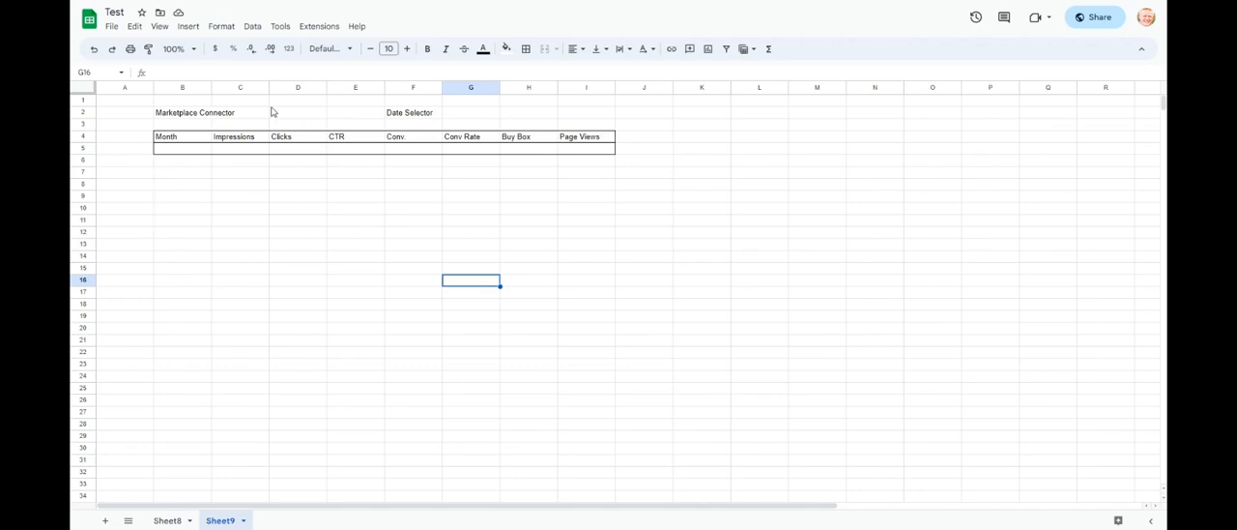
- Insert a row above row 1 and enter the title "Traffic Report" in cell B1
{"action": "right_click", "coordinate": [88, 103]}
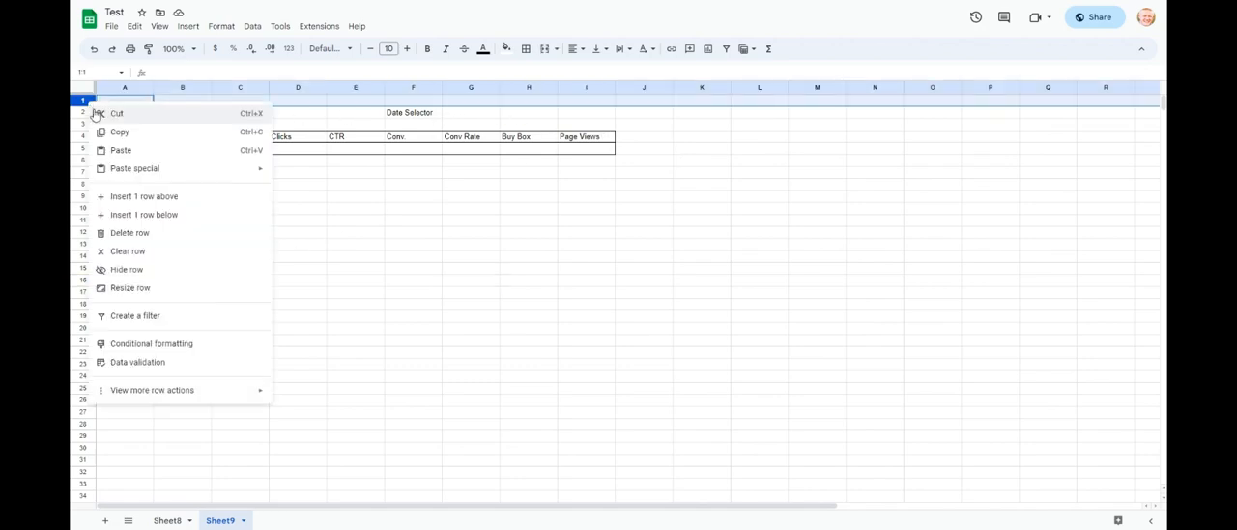
{"action": "left_click", "coordinate": [145, 198]}
{"action": "left_click", "coordinate": [178, 105]}
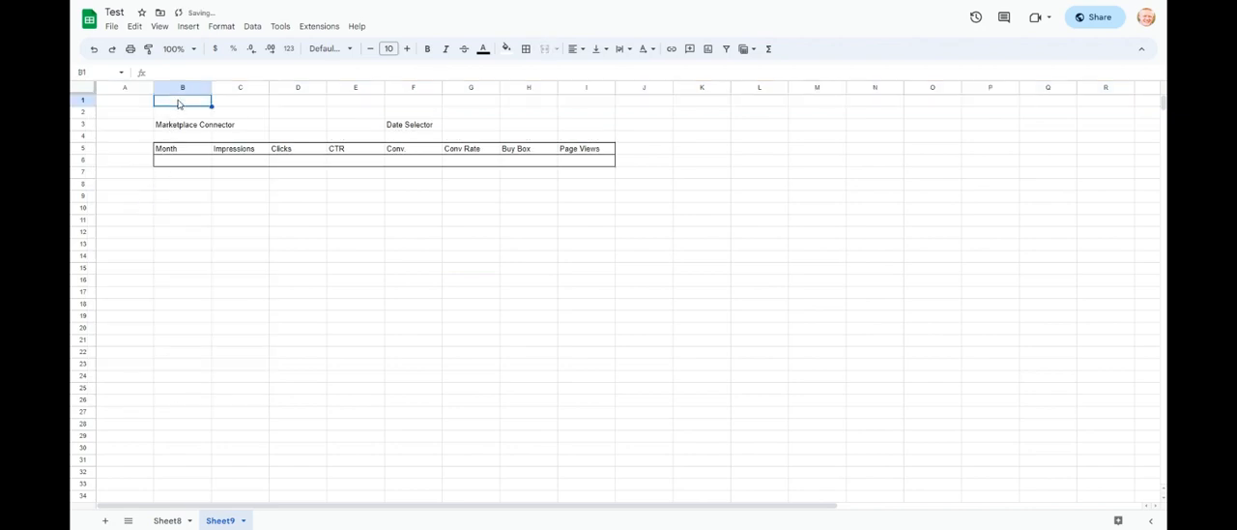
{"action": "type", "text": "Traffic"}
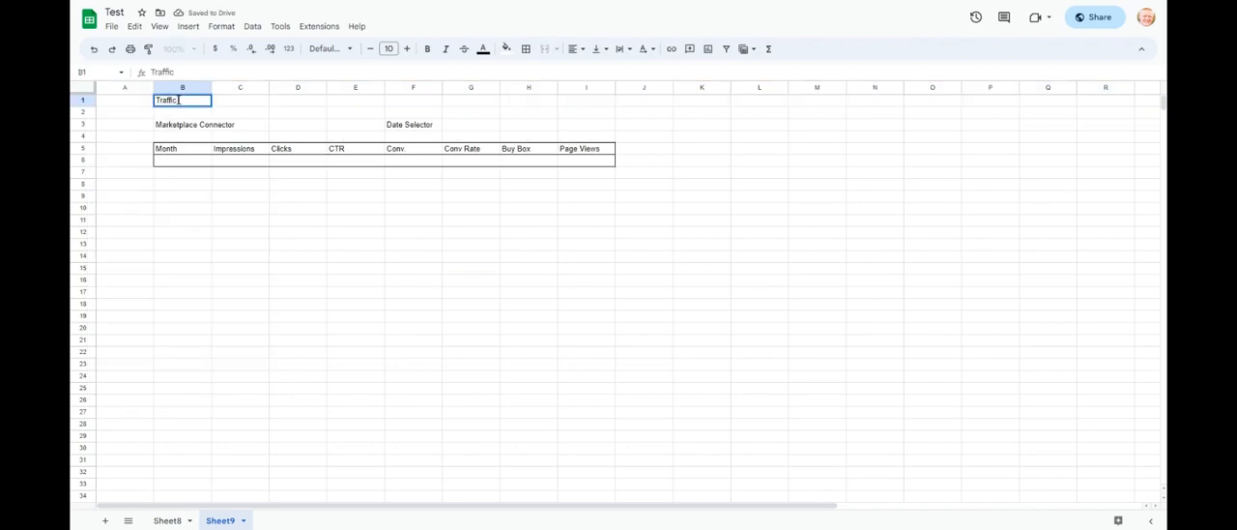
{"action": "type", "text": " Report"}
{"action": "key", "text": "Return"}
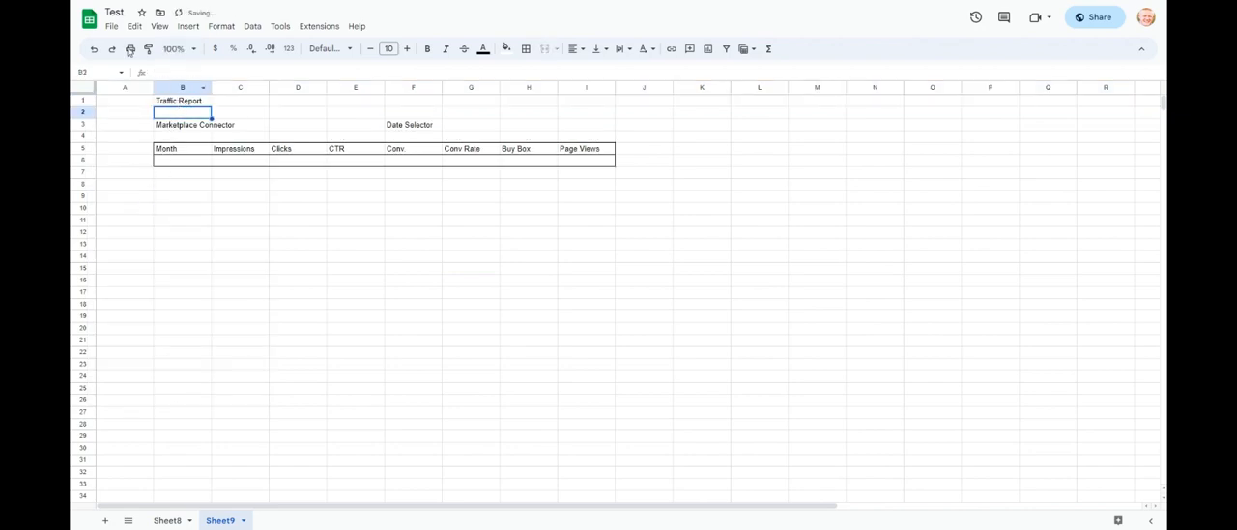
{"action": "left_click", "coordinate": [200, 174]}
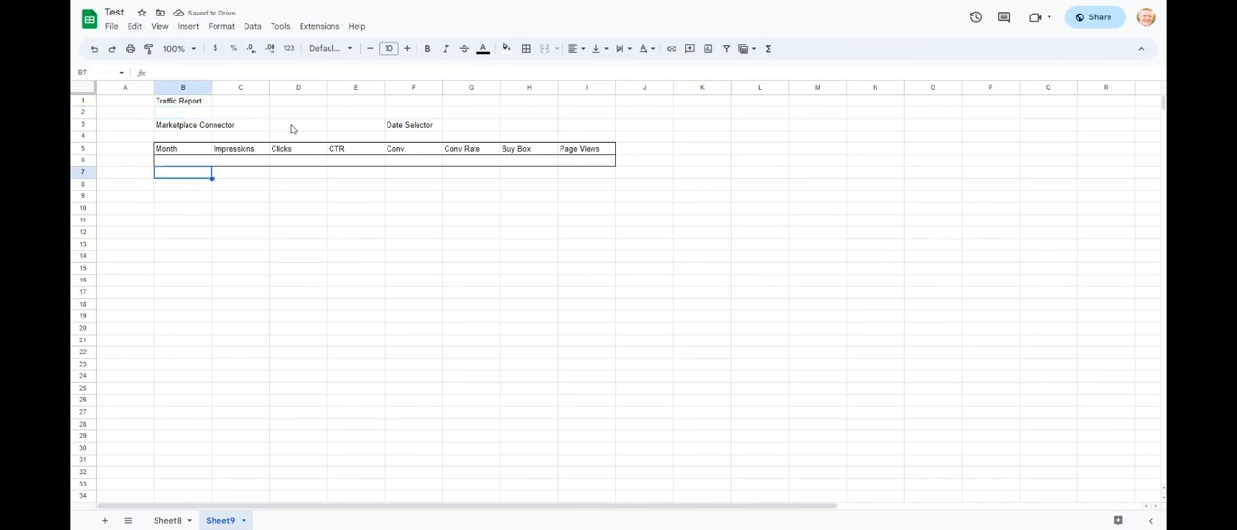
{"action": "left_click_drag", "start_coordinate": [292, 127], "coordinate": [337, 125]}
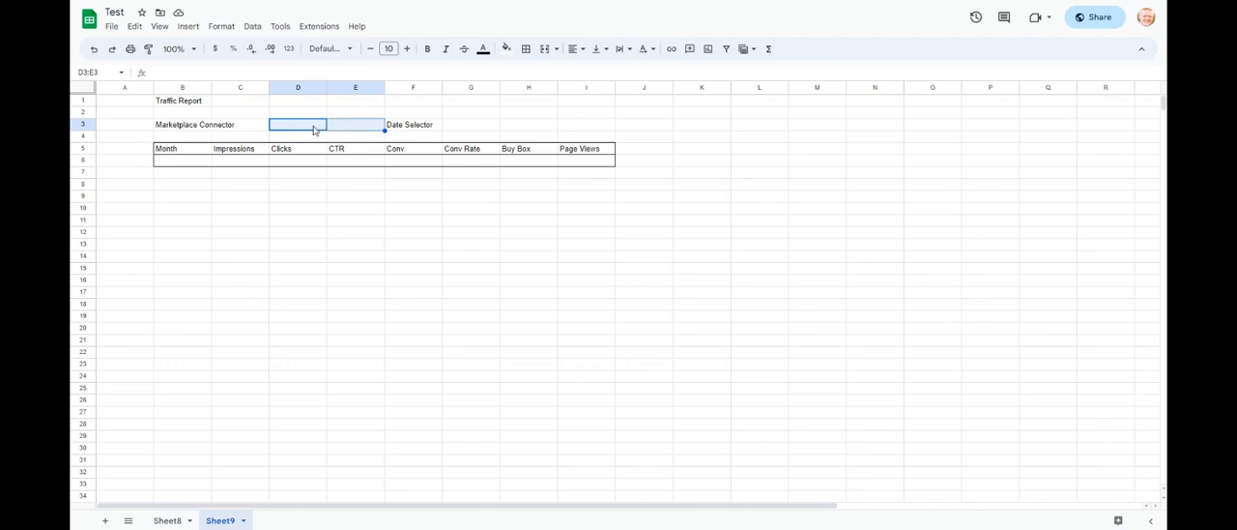
{"action": "left_click", "coordinate": [300, 129]}
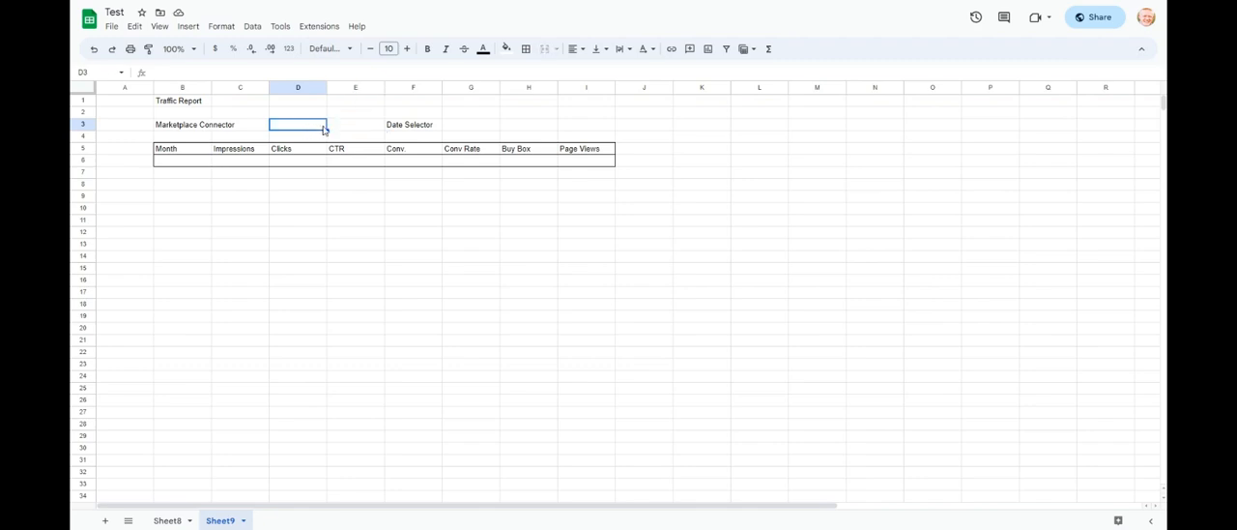
{"action": "left_click", "coordinate": [471, 131]}
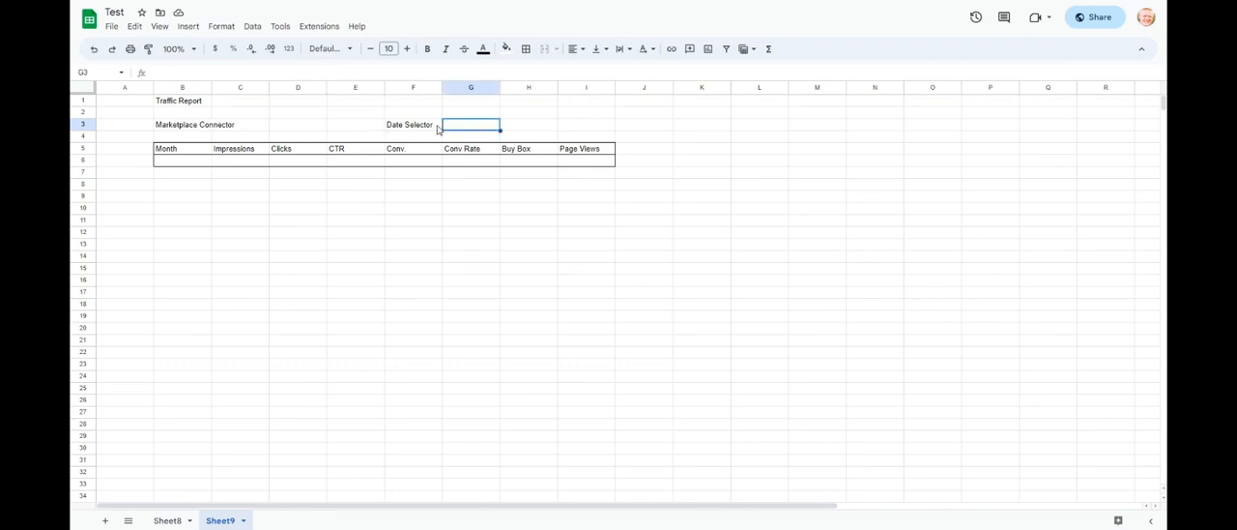
- Replace the "Date Selector" label in cell F3 with "Month Selector"
{"action": "left_click", "coordinate": [435, 128]}
{"action": "type", "text": "Month S"}
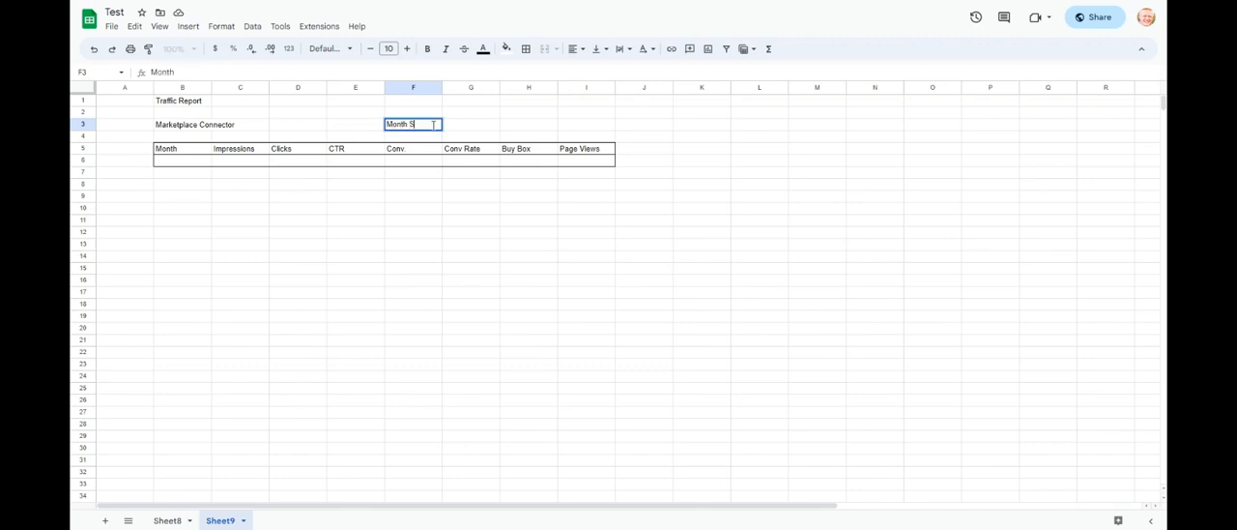
{"action": "key", "text": "Return"}
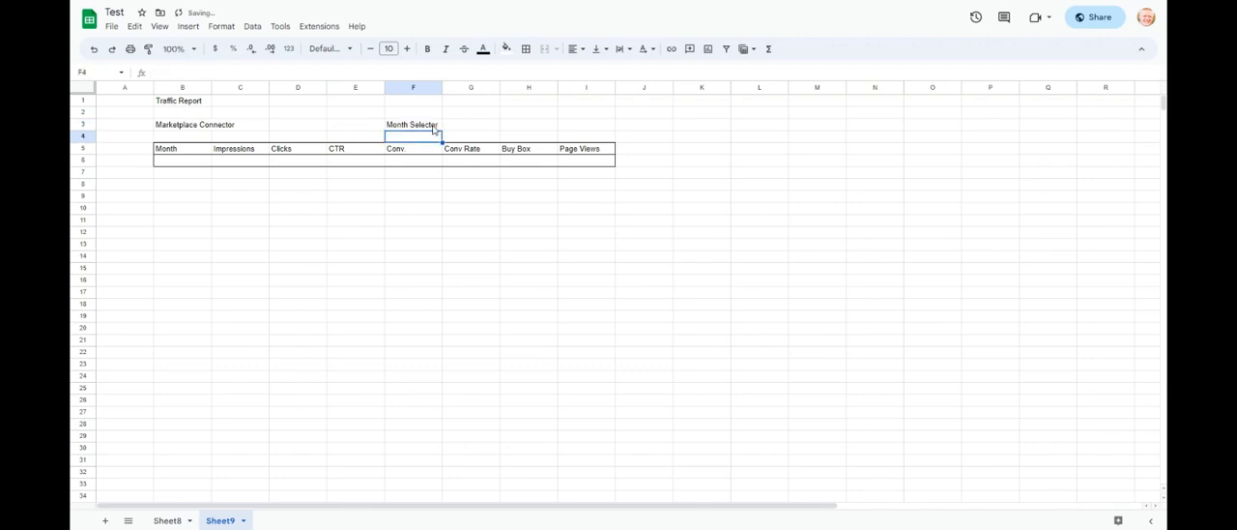
{"action": "left_click", "coordinate": [476, 128]}
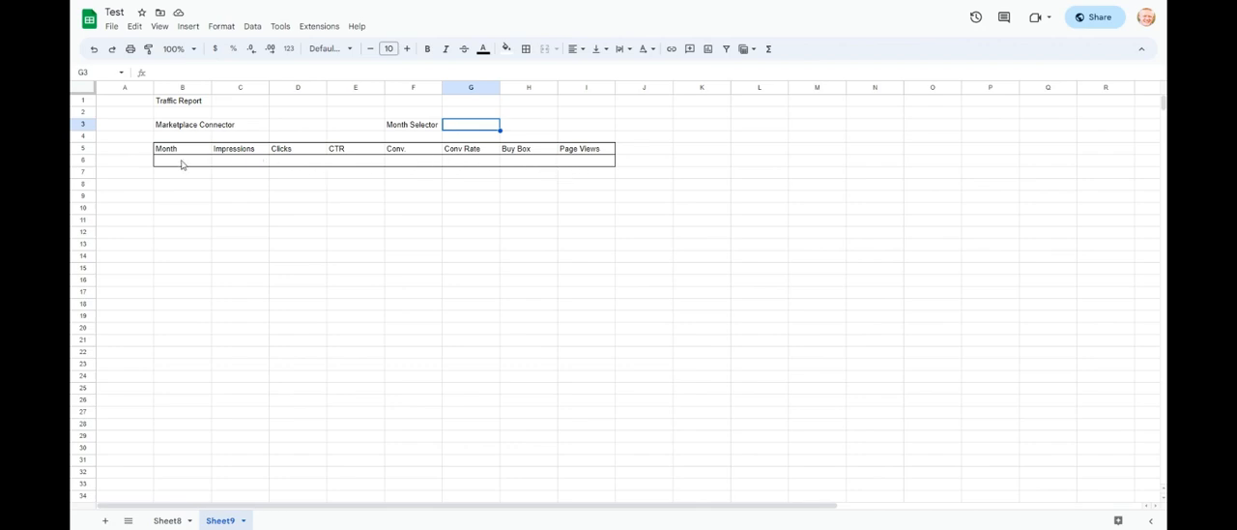
{"action": "left_click_drag", "start_coordinate": [183, 162], "coordinate": [580, 168]}
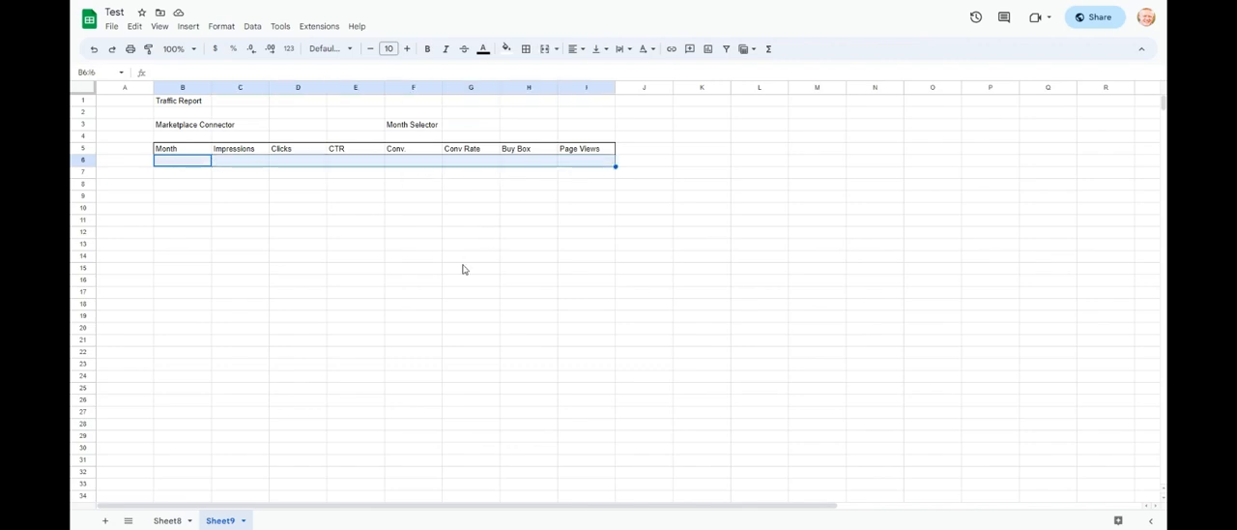
{"action": "left_click", "coordinate": [418, 248]}
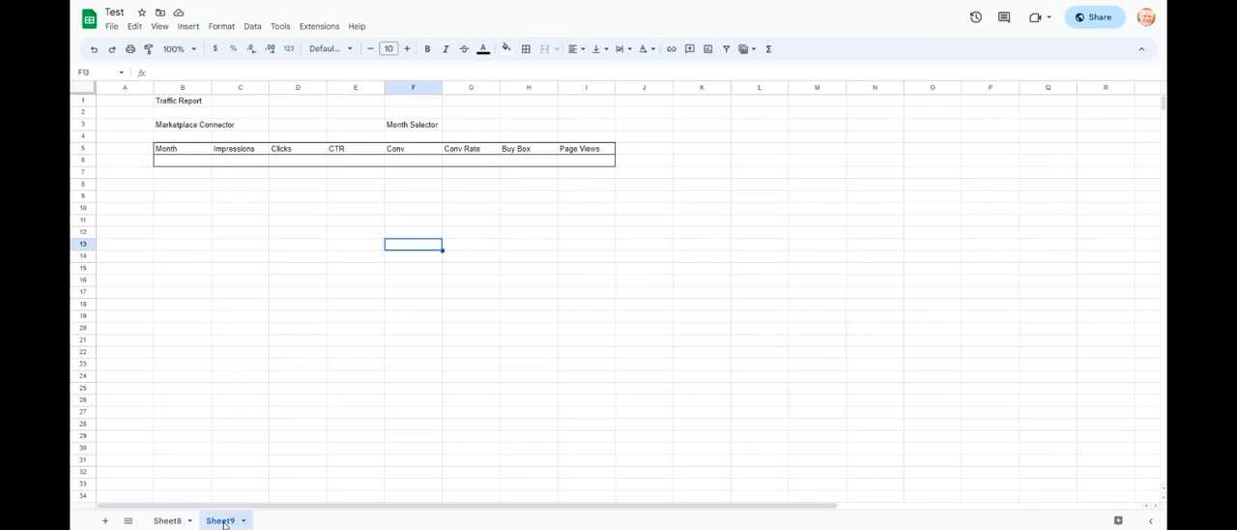
- Add a new sheet to the spreadsheet, name it "Reference" and select its cell A1
{"action": "left_click", "coordinate": [102, 522]}
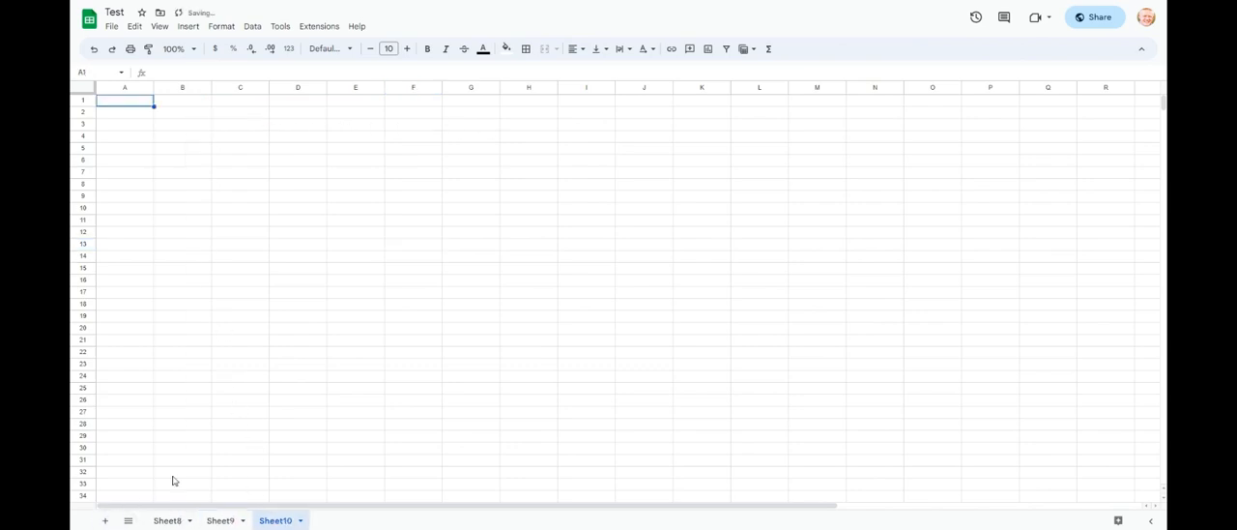
{"action": "left_click", "coordinate": [300, 521]}
{"action": "left_click", "coordinate": [298, 383]}
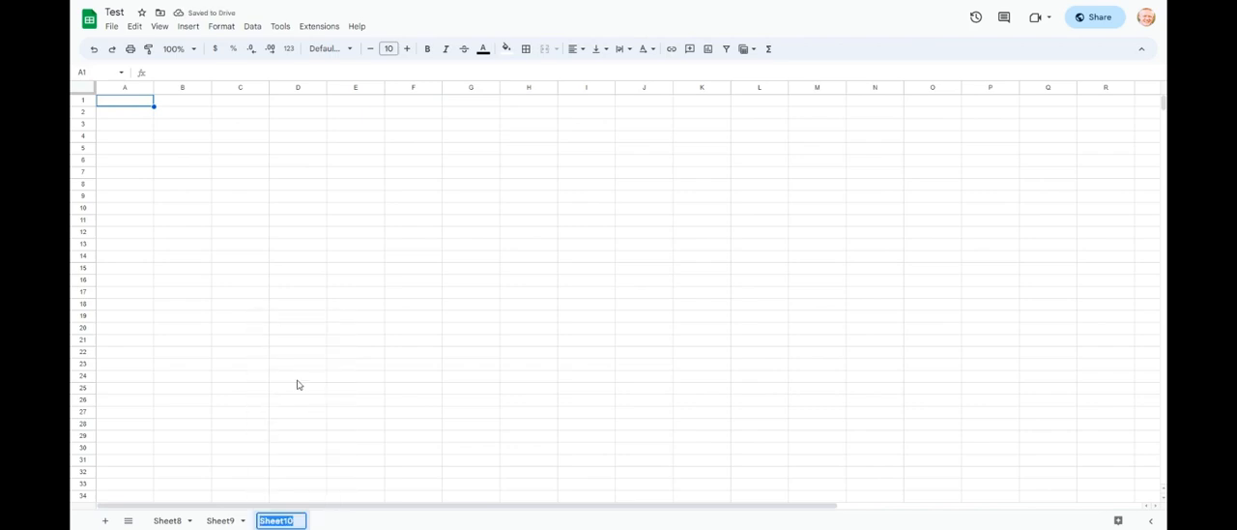
{"action": "type", "text": "Reference"}
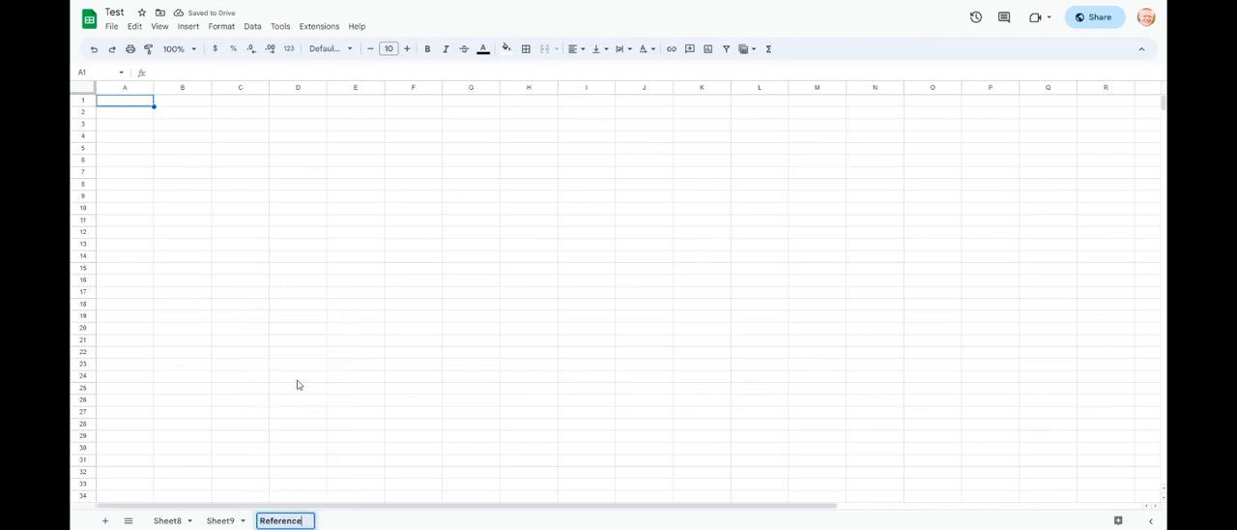
{"action": "key", "text": "Return"}
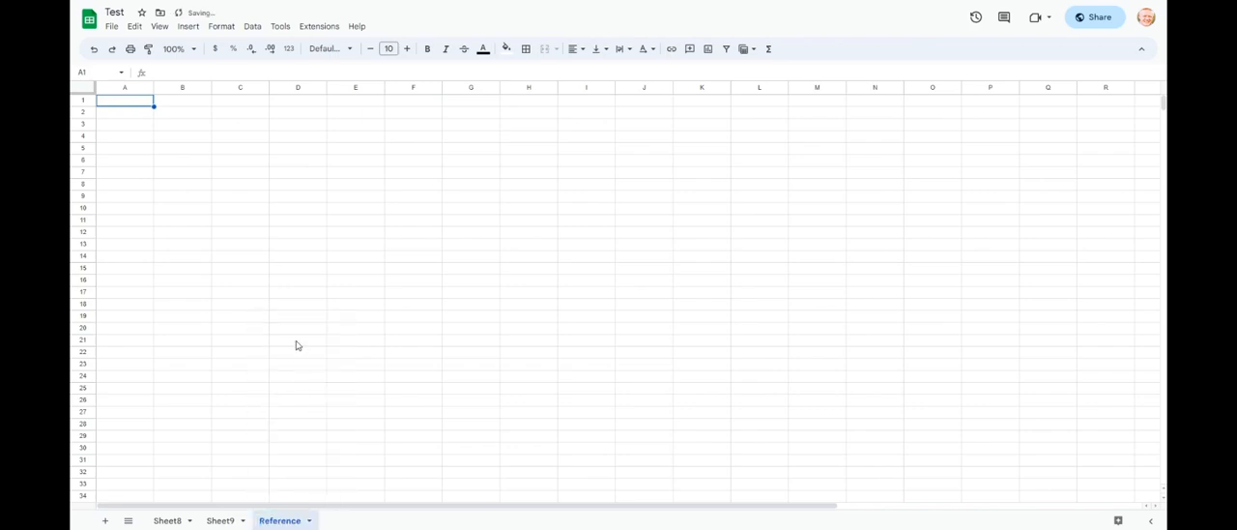
{"action": "left_click", "coordinate": [125, 106]}
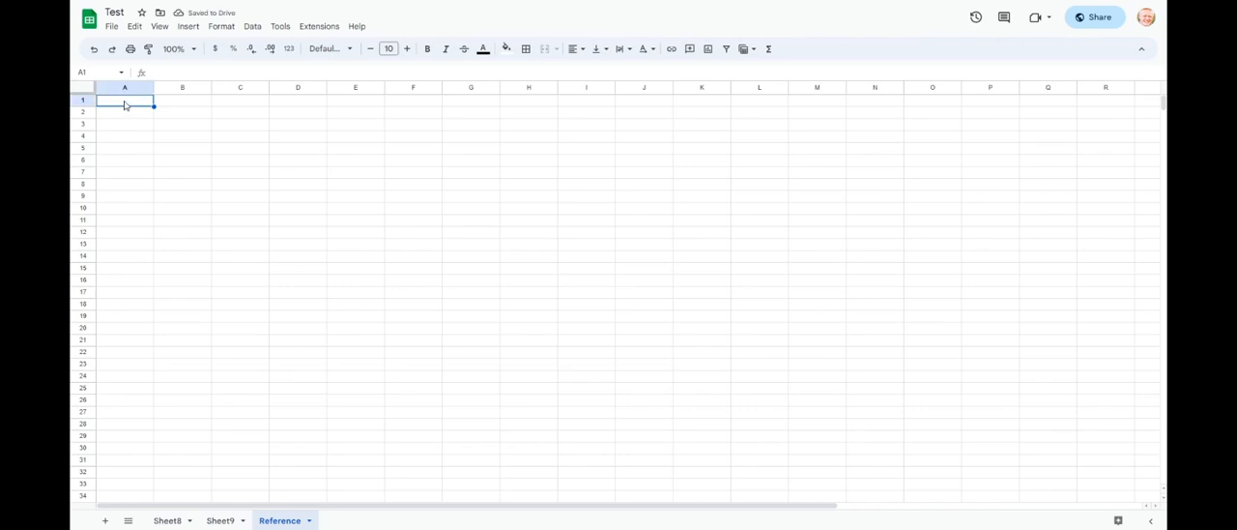
- On Sheet9, change the "Marketplace Connector" label to "Marketplace Selector"
{"action": "left_click", "coordinate": [220, 520]}
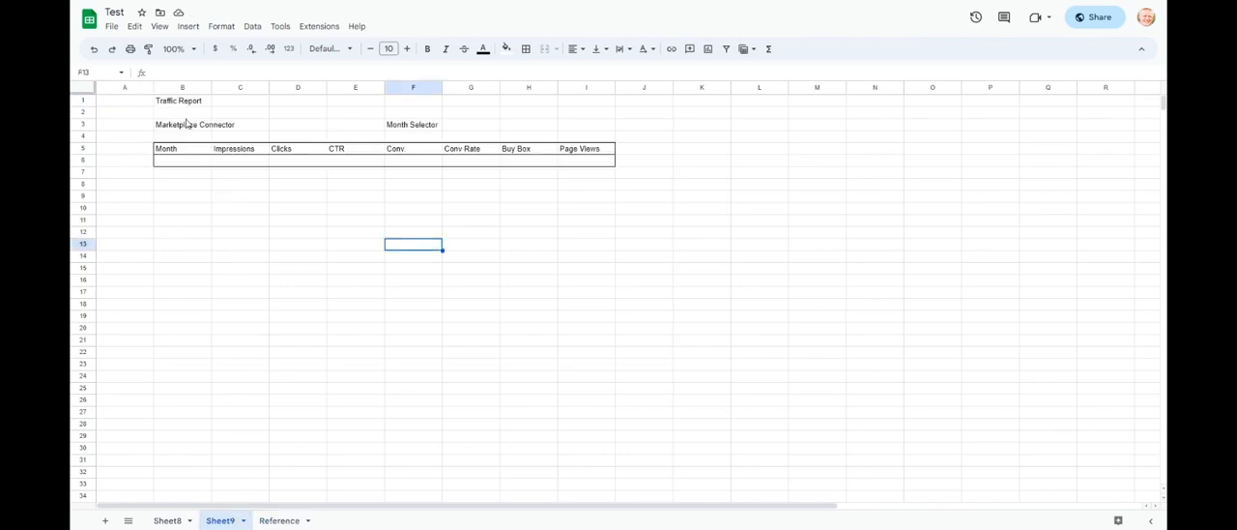
{"action": "left_click_drag", "start_coordinate": [288, 127], "coordinate": [356, 130]}
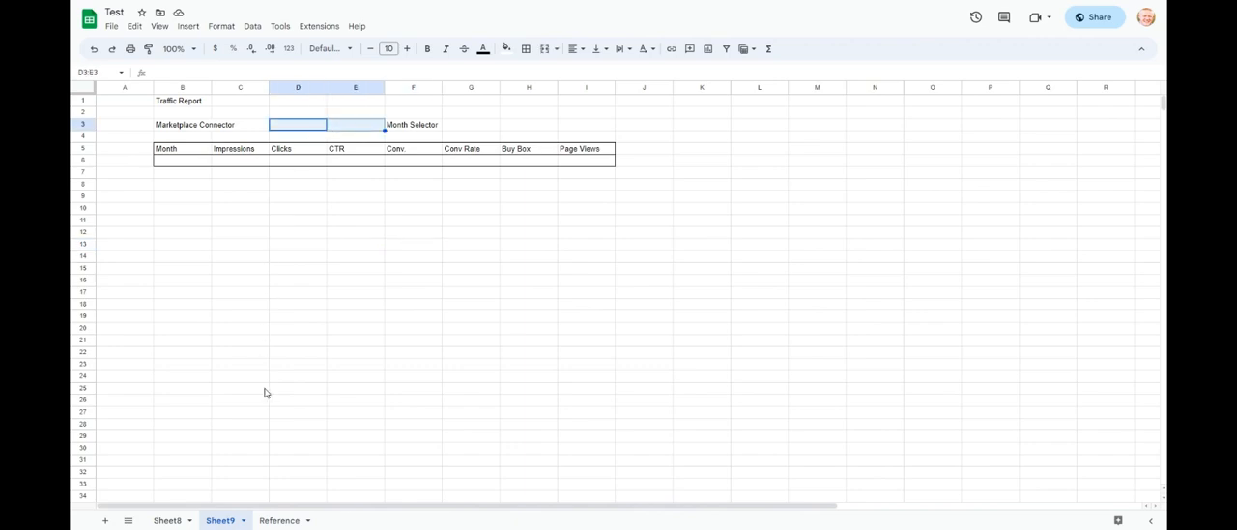
{"action": "left_click", "coordinate": [198, 130]}
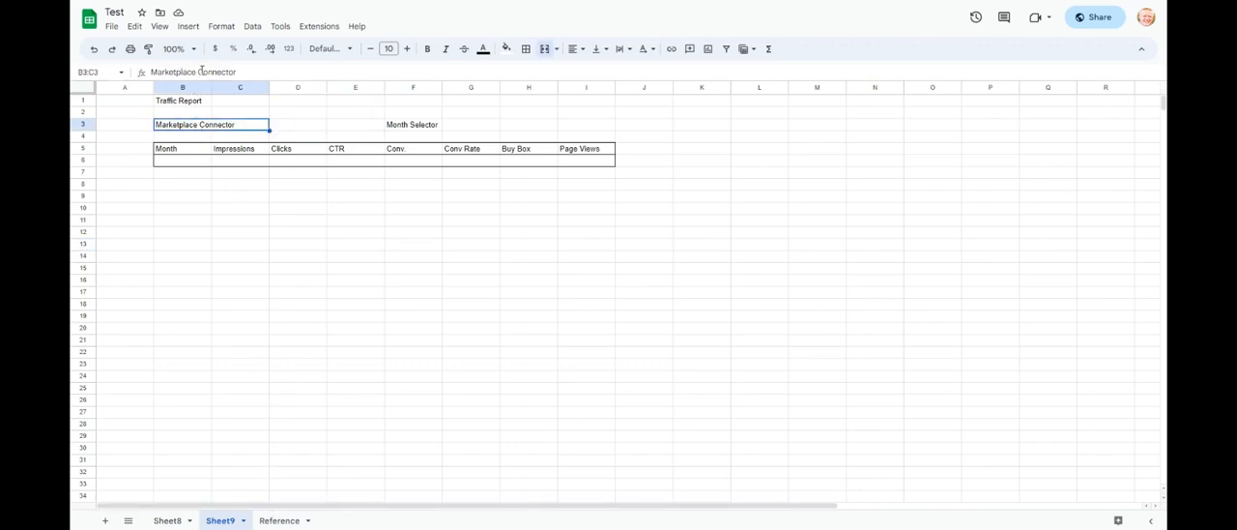
{"action": "left_click_drag", "start_coordinate": [233, 73], "coordinate": [199, 73]}
{"action": "type", "text": "Sele"}
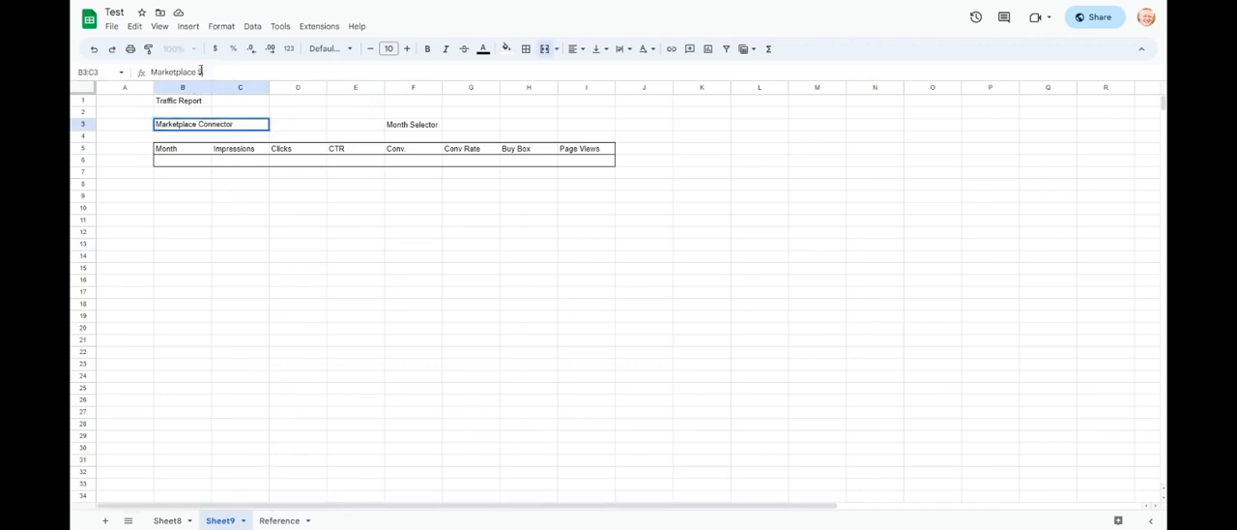
{"action": "type", "text": "ctor"}
{"action": "key", "text": "Return"}
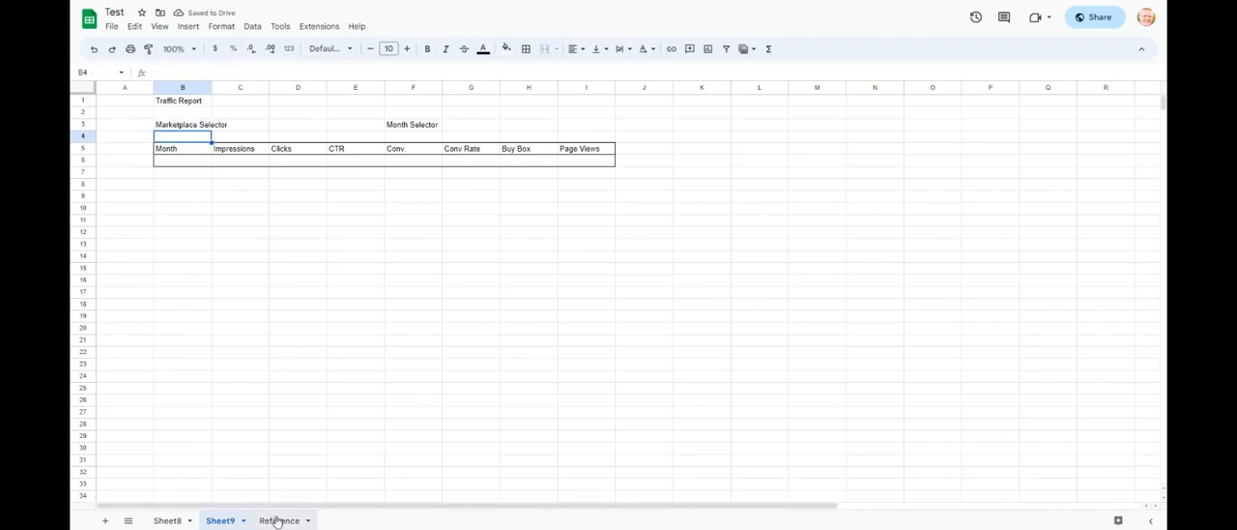
- In cell A1 of the Reference sheet, enter =sl_venues("name, venue_id") and fit column A's width to its contents
{"action": "left_click", "coordinate": [289, 129]}
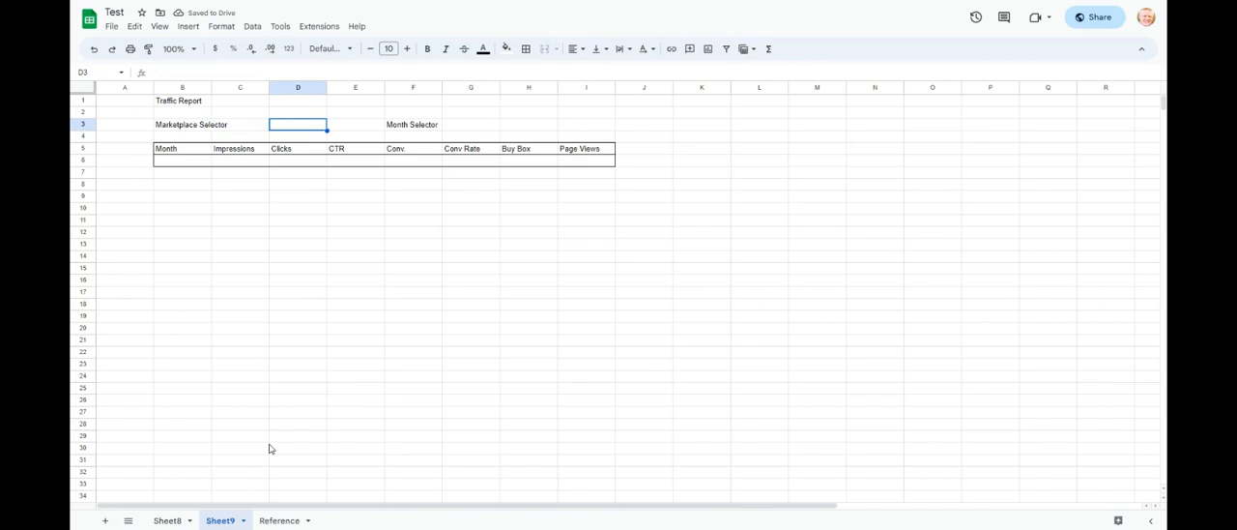
{"action": "left_click", "coordinate": [273, 520]}
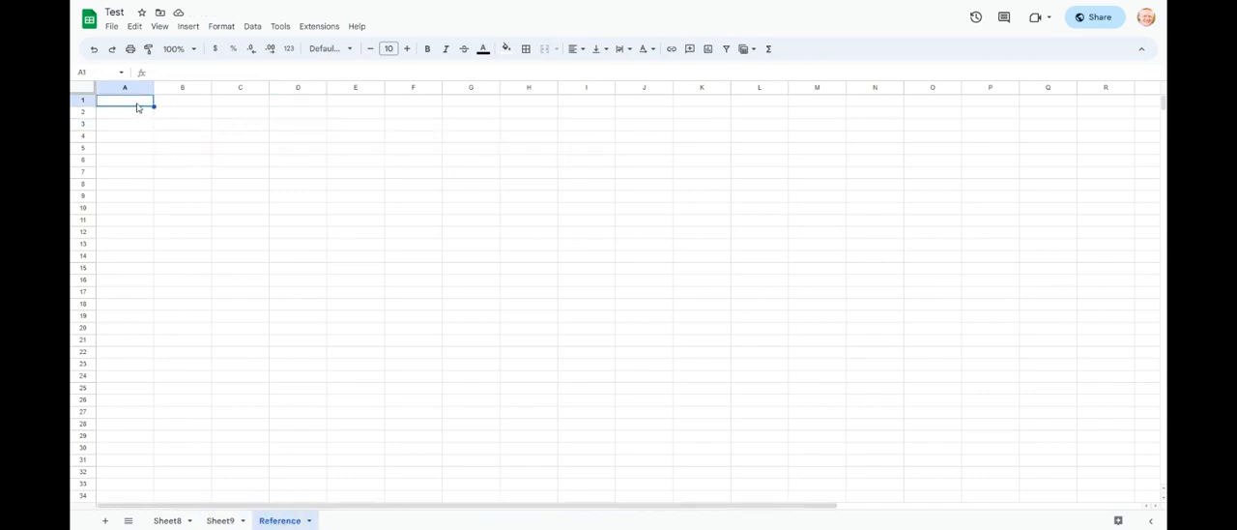
{"action": "type", "text": "=sl"}
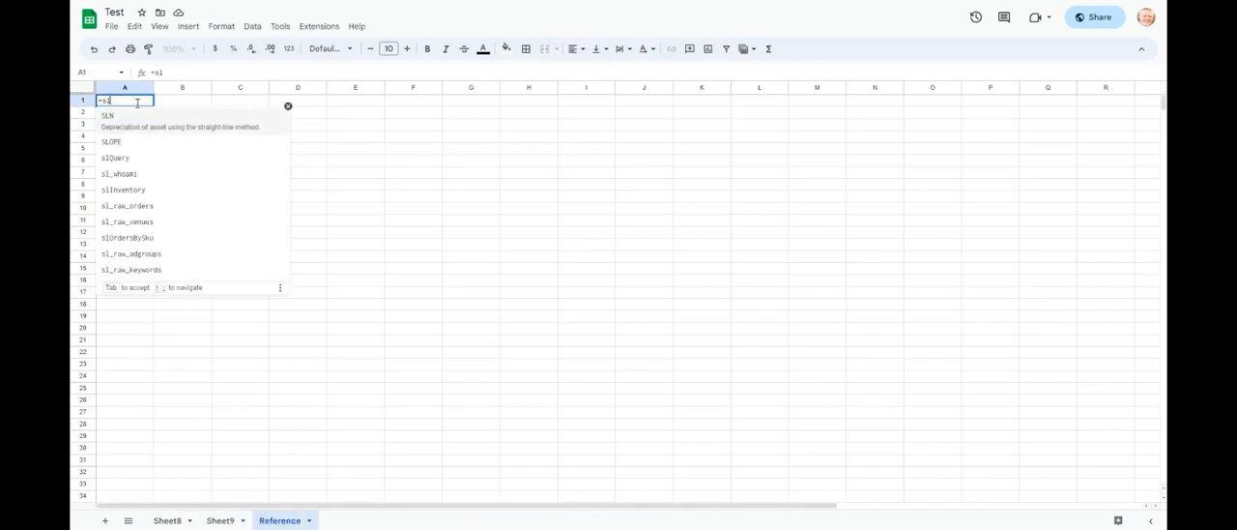
{"action": "type", "text": "_v"}
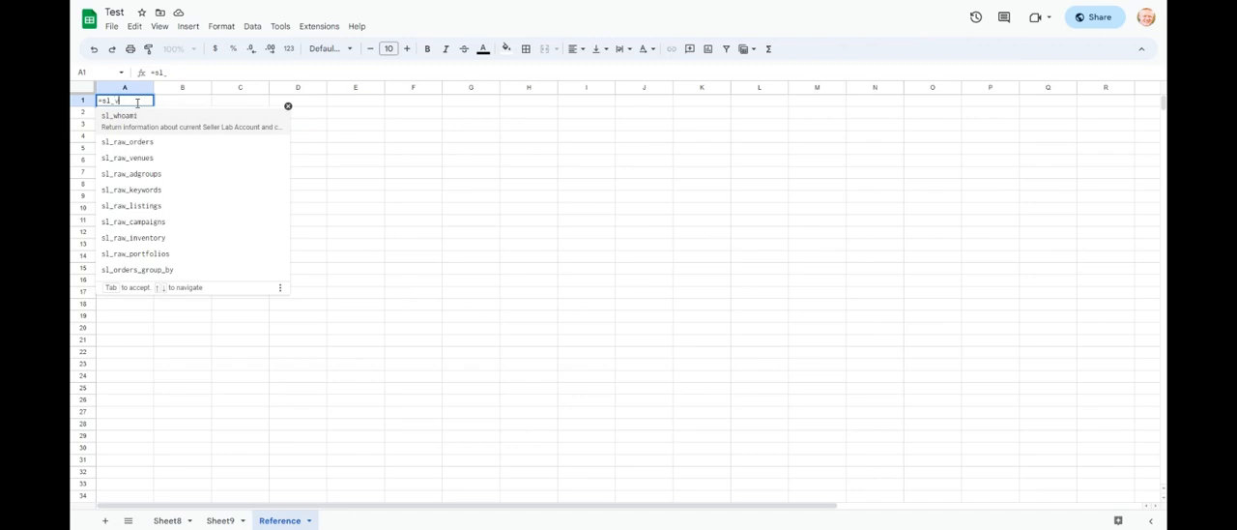
{"action": "type", "text": "enues"}
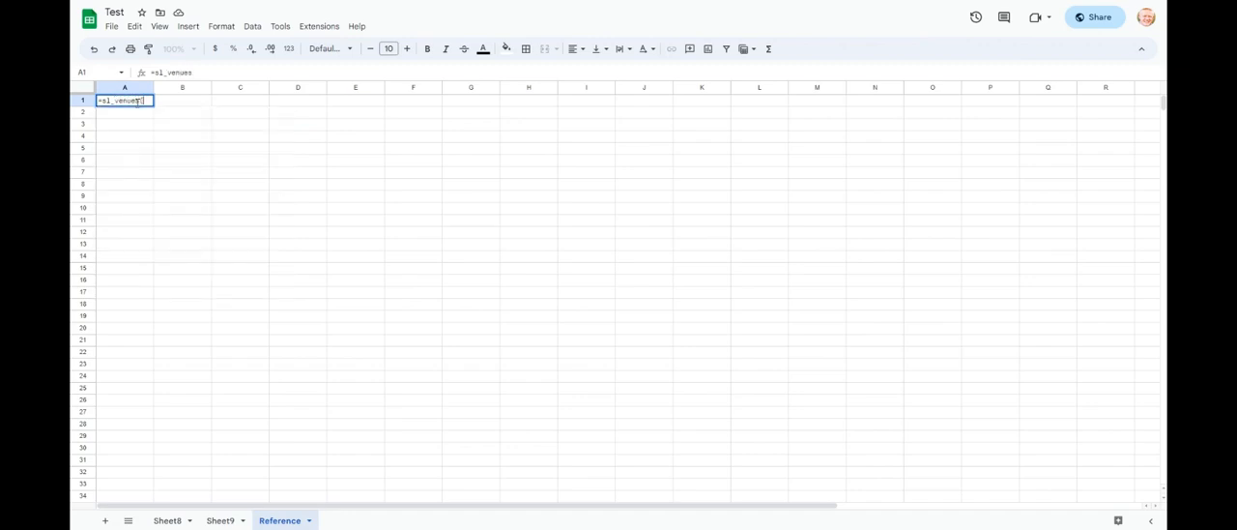
{"action": "type", "text": "("}
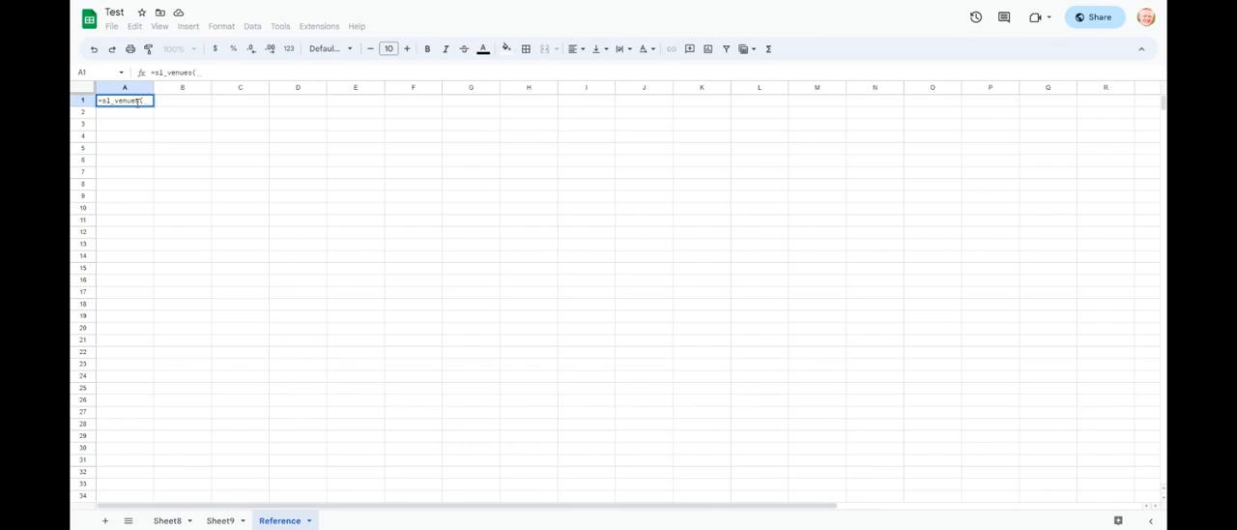
{"action": "type", "text": "\""}
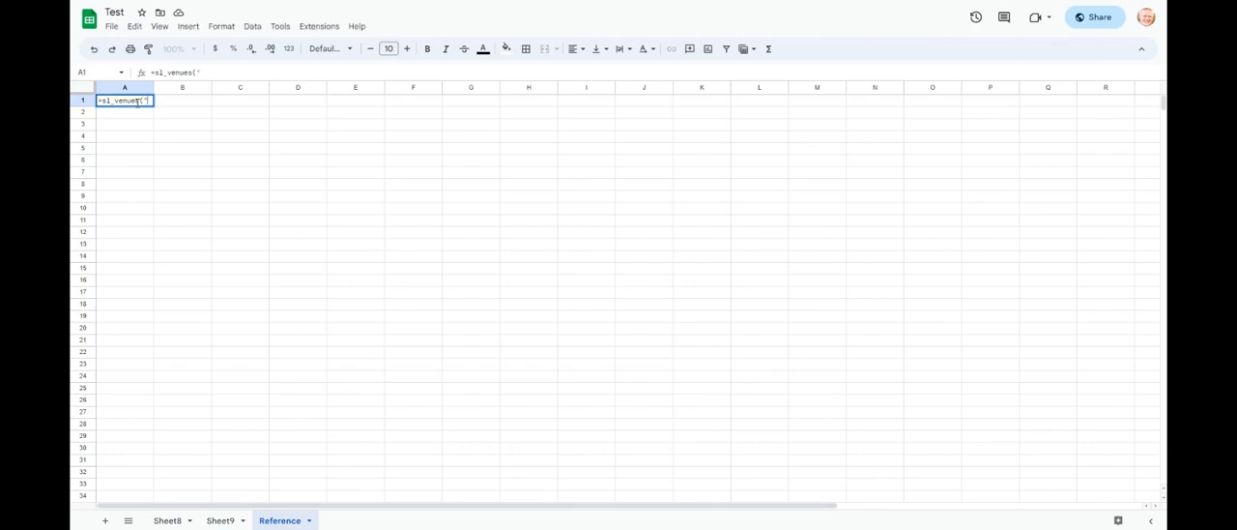
{"action": "type", "text": "nome, venue_"}
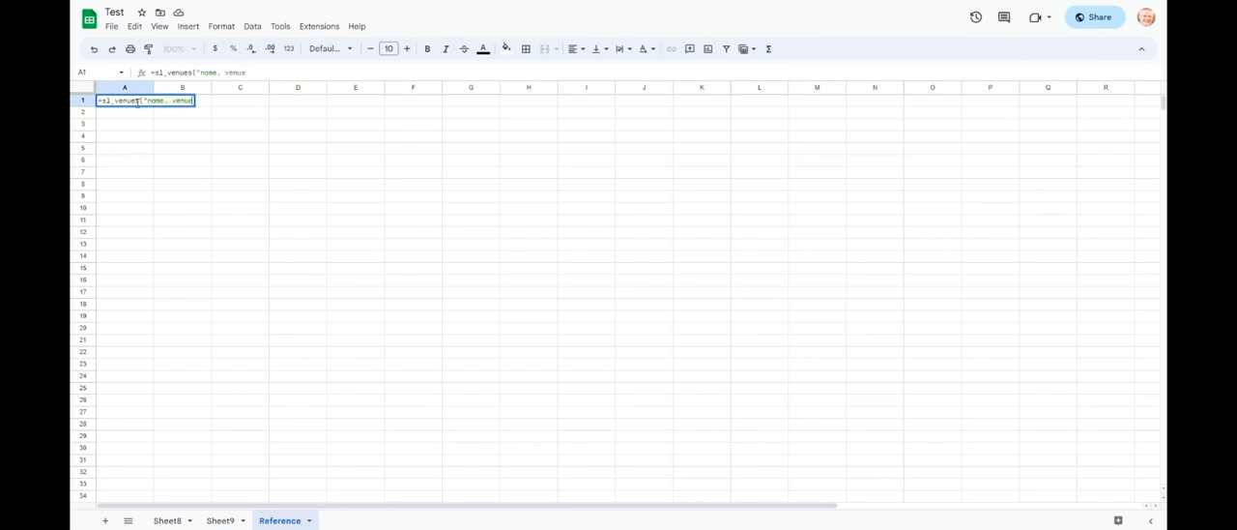
{"action": "type", "text": "id\")"}
{"action": "key", "text": "Return"}
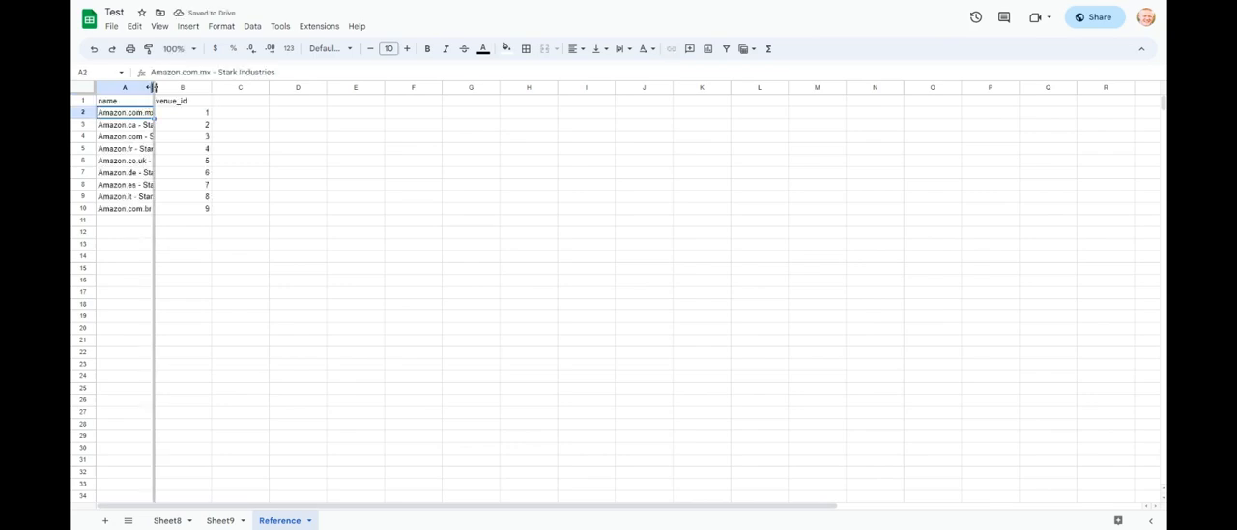
{"action": "double_click", "coordinate": [152, 87]}
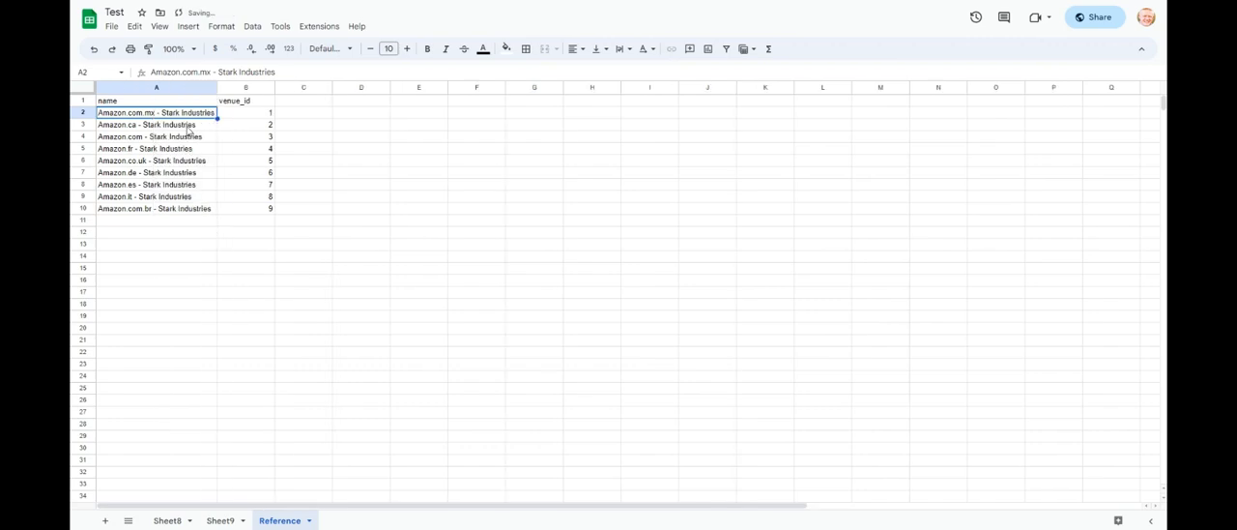
- On Sheet9, add a data validation rule to cells D3:E3 that uses a dropdown from a range
{"action": "left_click", "coordinate": [219, 521]}
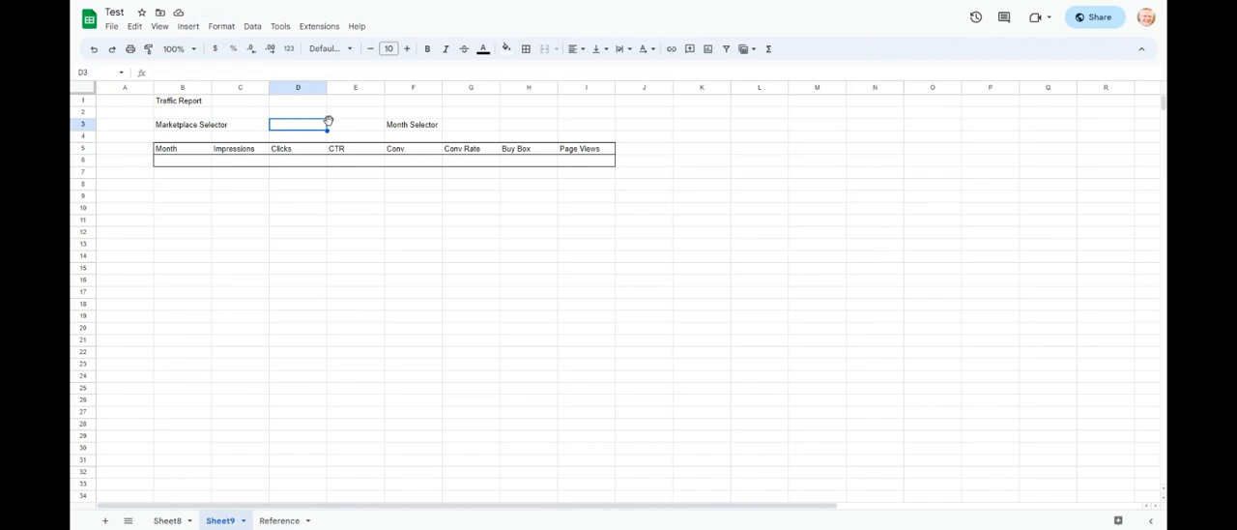
{"action": "left_click_drag", "start_coordinate": [316, 127], "coordinate": [336, 126]}
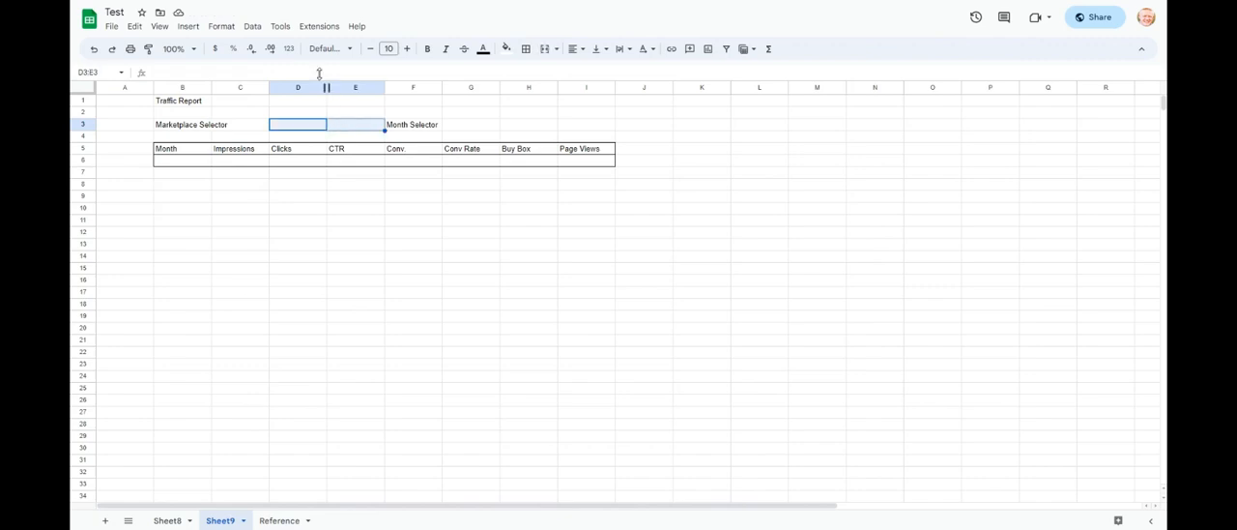
{"action": "left_click", "coordinate": [254, 27]}
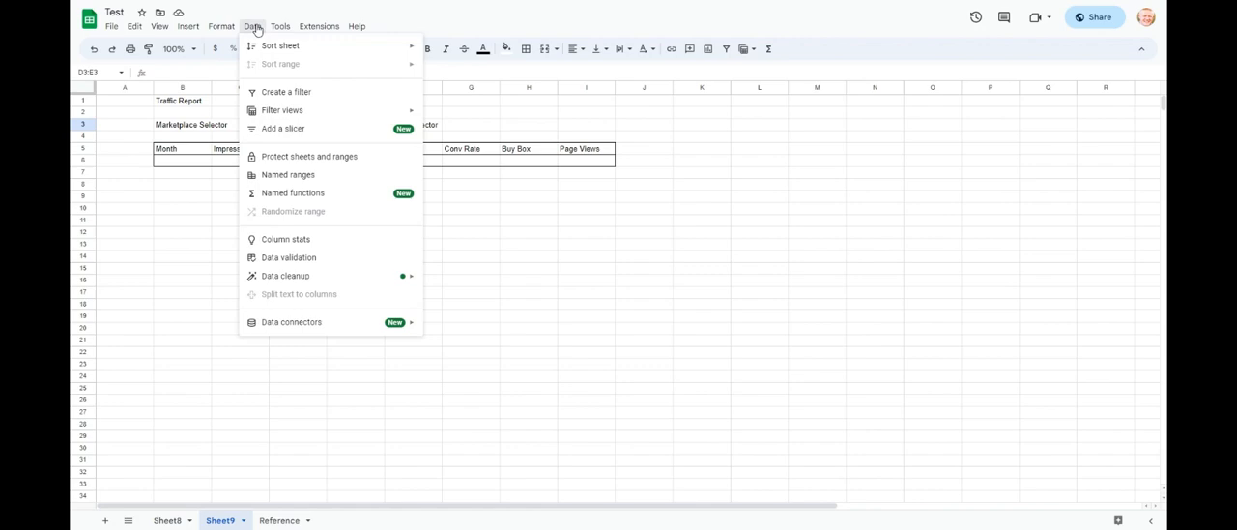
{"action": "left_click", "coordinate": [314, 258]}
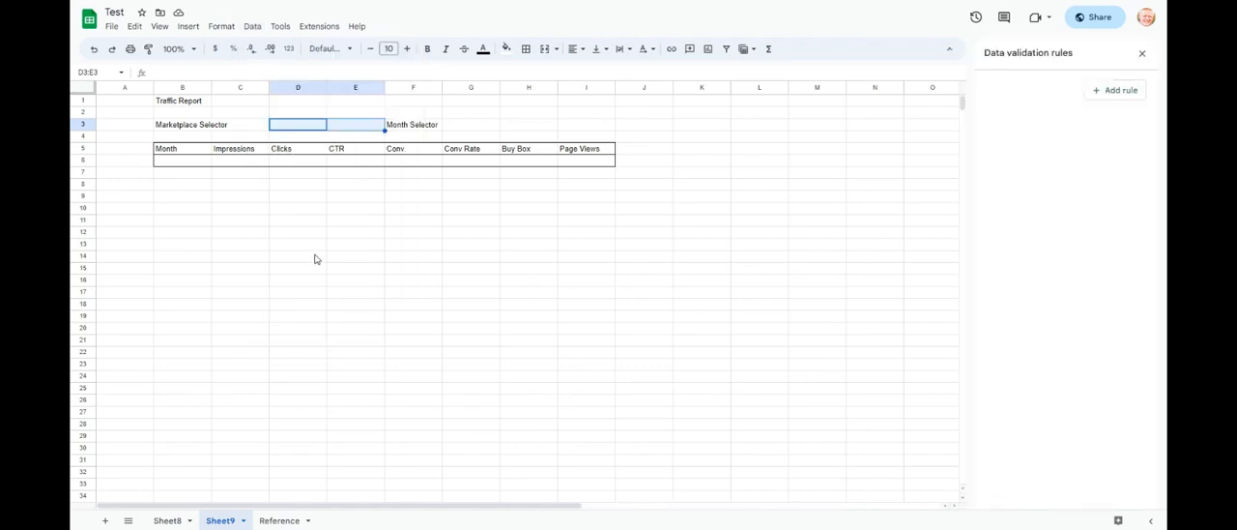
{"action": "left_click", "coordinate": [1095, 93]}
{"action": "left_click", "coordinate": [1079, 155]}
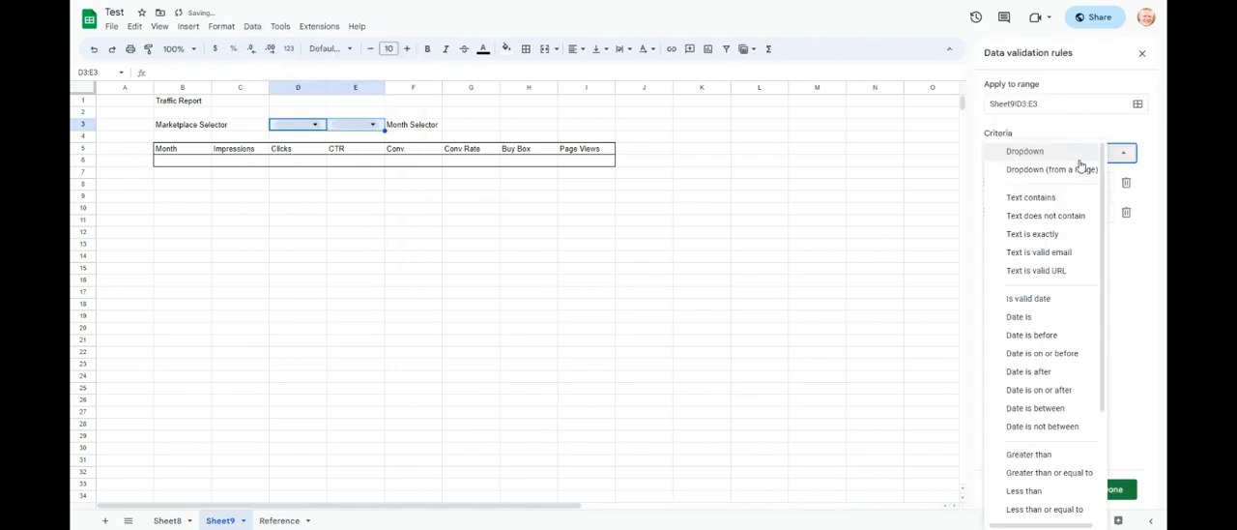
{"action": "left_click", "coordinate": [1077, 171]}
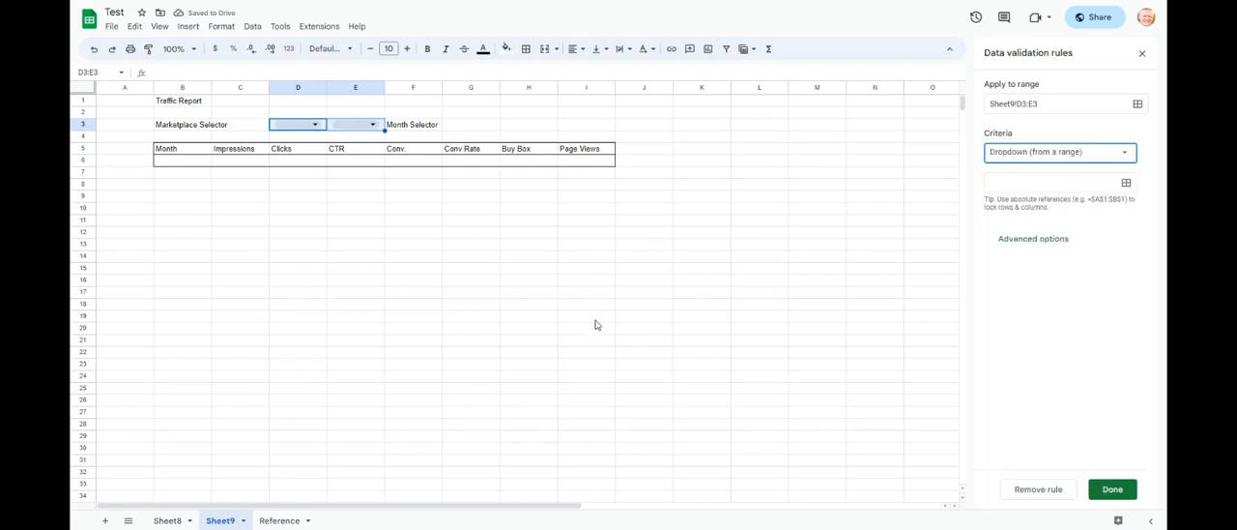
- Set the dropdown's source to the venue names in Reference!A2:A10 and save the rule
{"action": "left_click", "coordinate": [278, 521]}
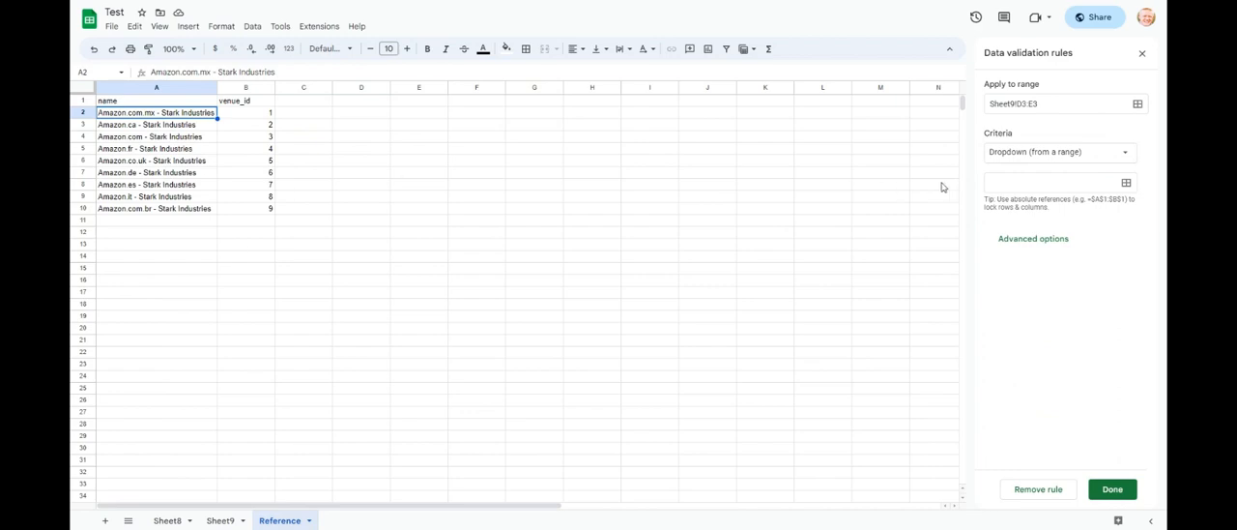
{"action": "left_click", "coordinate": [1126, 183]}
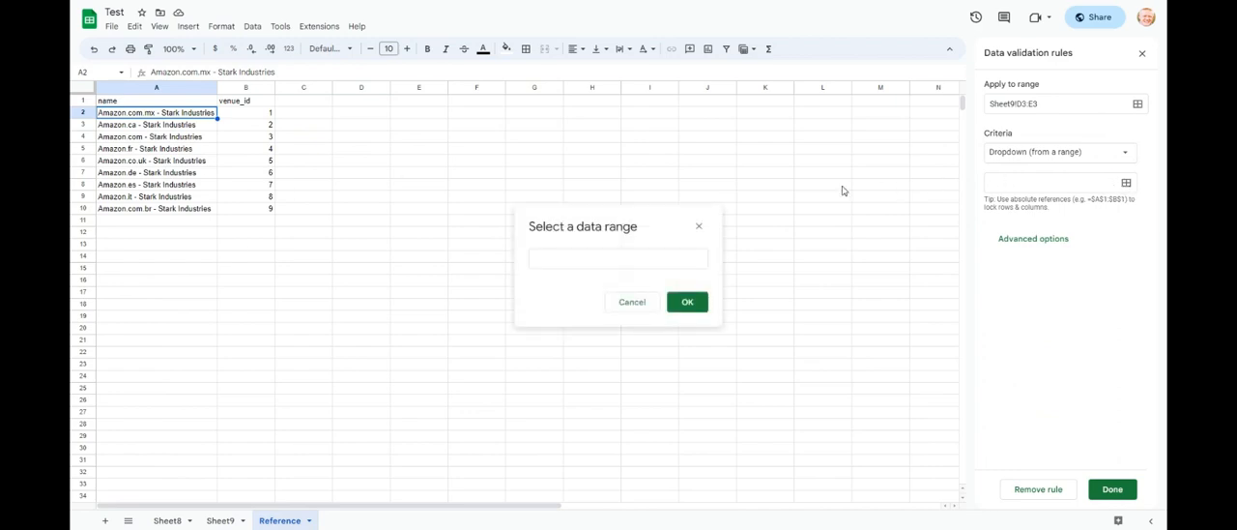
{"action": "left_click", "coordinate": [190, 118]}
{"action": "left_click_drag", "start_coordinate": [190, 118], "coordinate": [184, 211]}
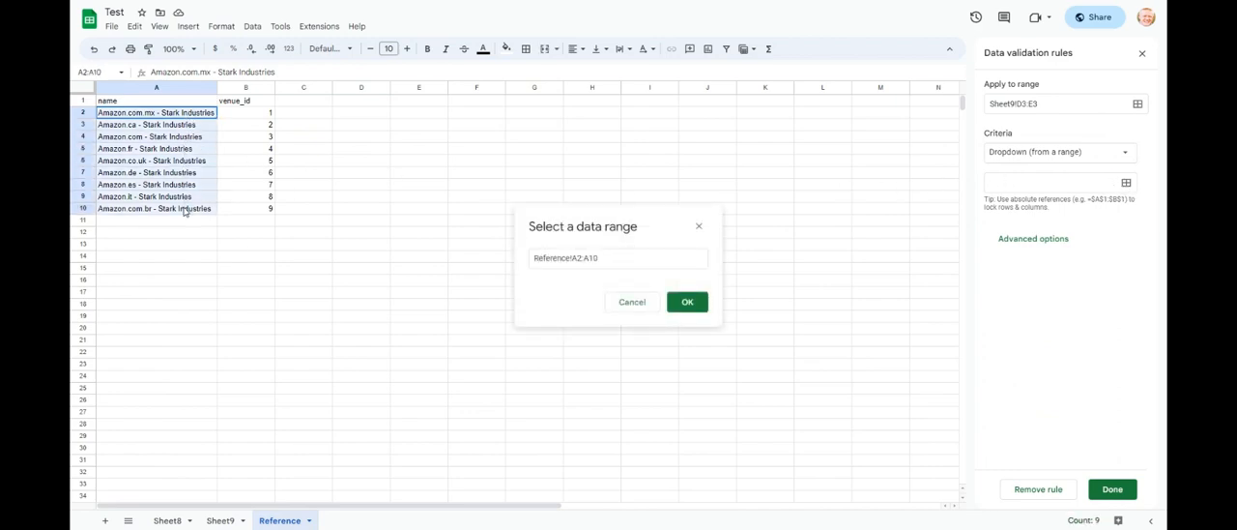
{"action": "left_click", "coordinate": [688, 302]}
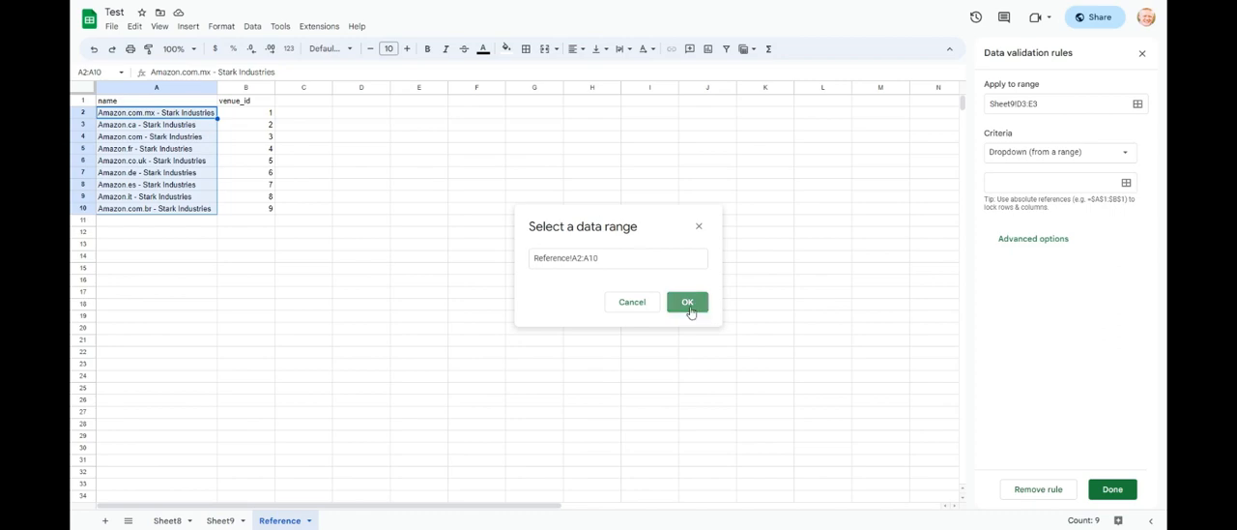
{"action": "left_click", "coordinate": [1118, 490]}
- On Sheet9, remove the dropdown from cell E3 and choose "Amazon.com - Stark Industries" in the marketplace dropdown in D3
{"action": "left_click", "coordinate": [230, 523]}
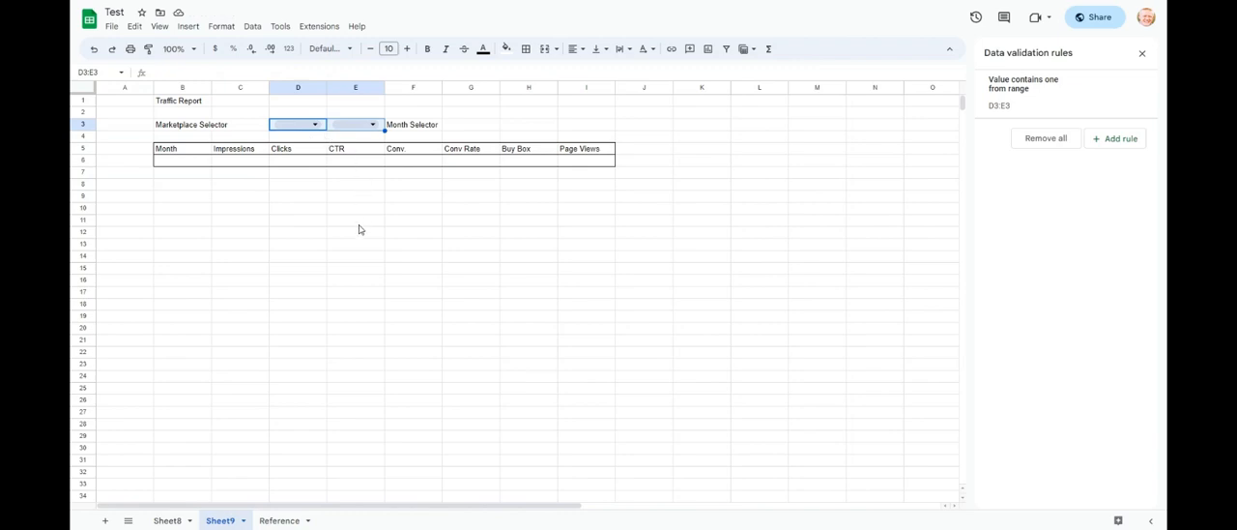
{"action": "left_click", "coordinate": [342, 137]}
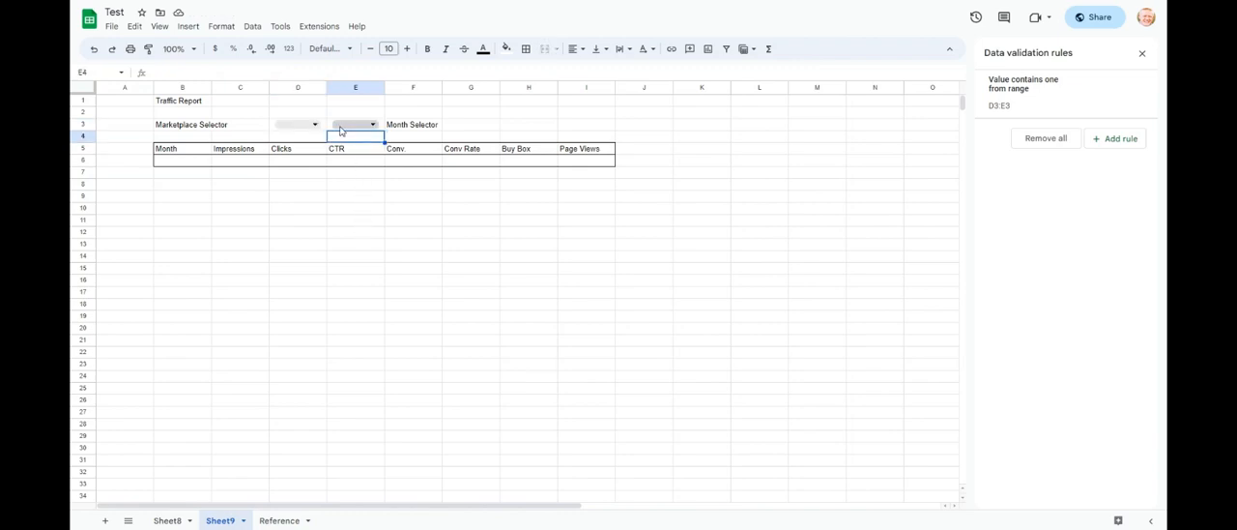
{"action": "left_click", "coordinate": [331, 130]}
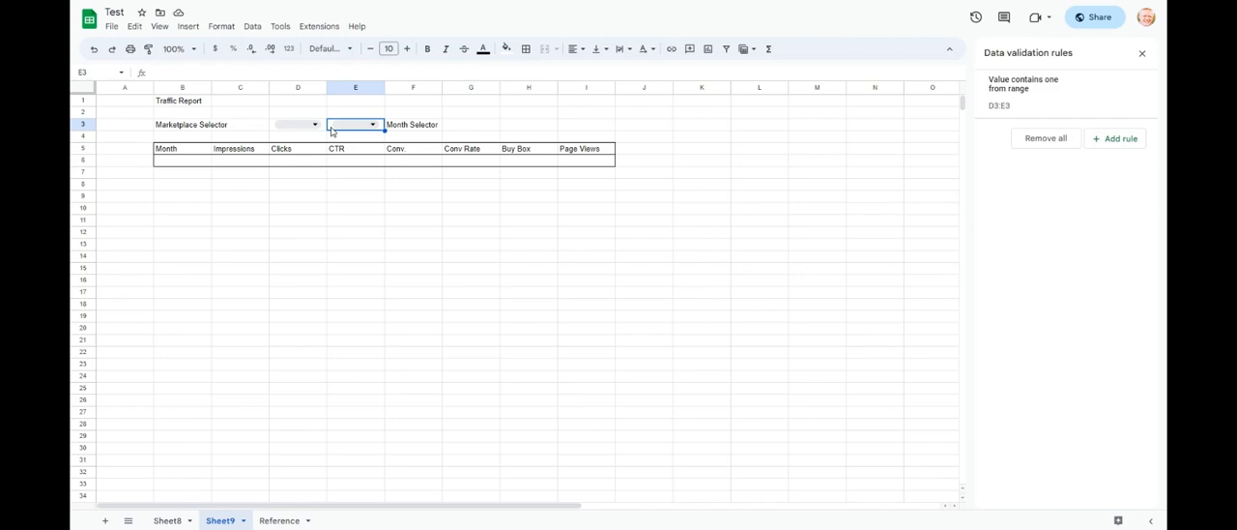
{"action": "key", "text": "Delete"}
{"action": "left_click", "coordinate": [318, 126]}
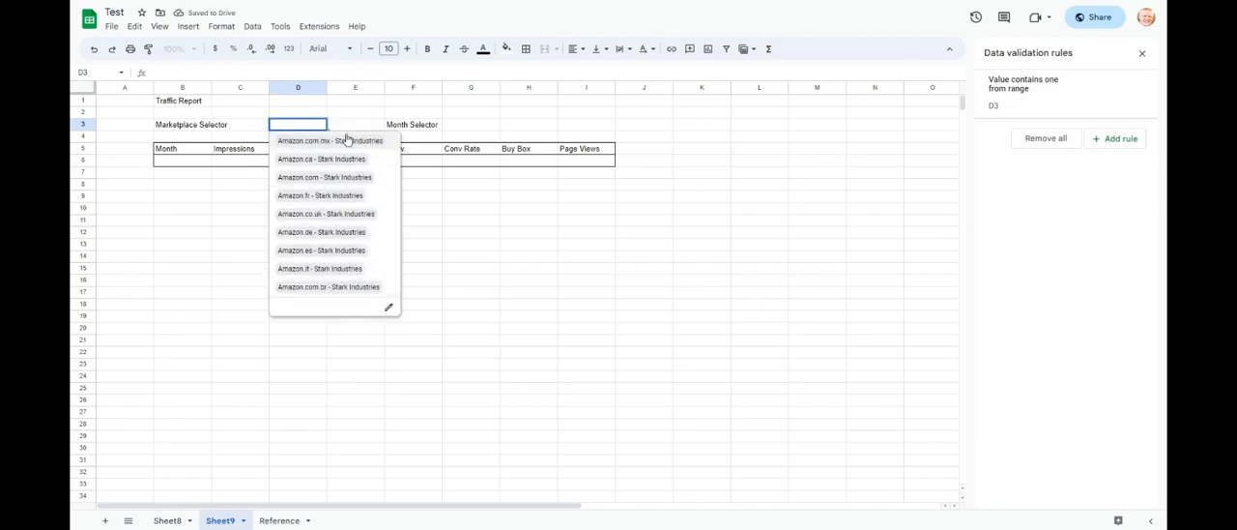
{"action": "left_click", "coordinate": [375, 181]}
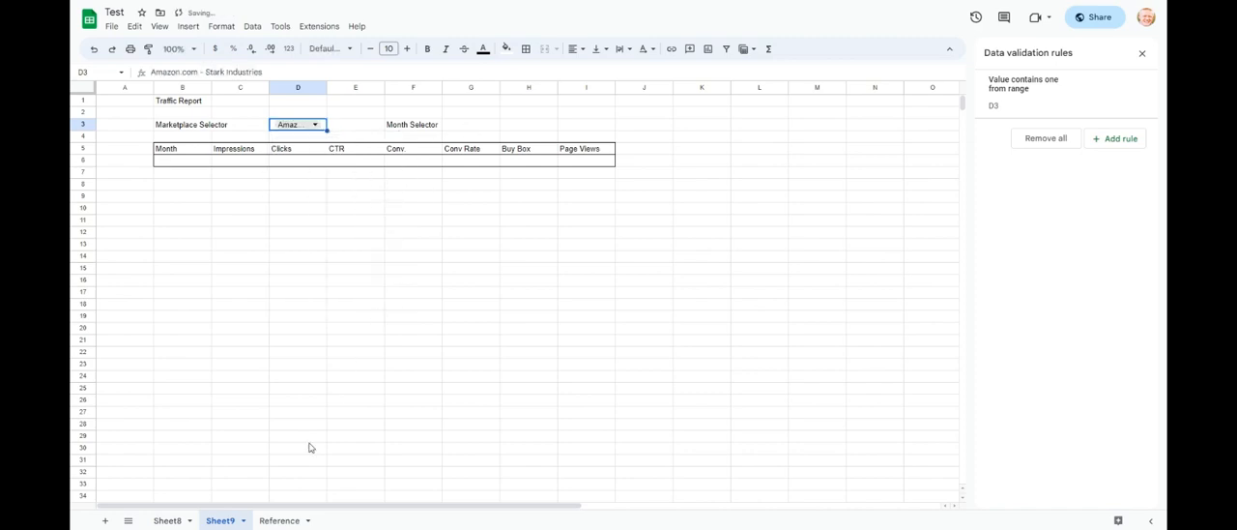
- Enter the header "Months" in cell D1 of the Reference sheet
{"action": "left_click", "coordinate": [459, 130]}
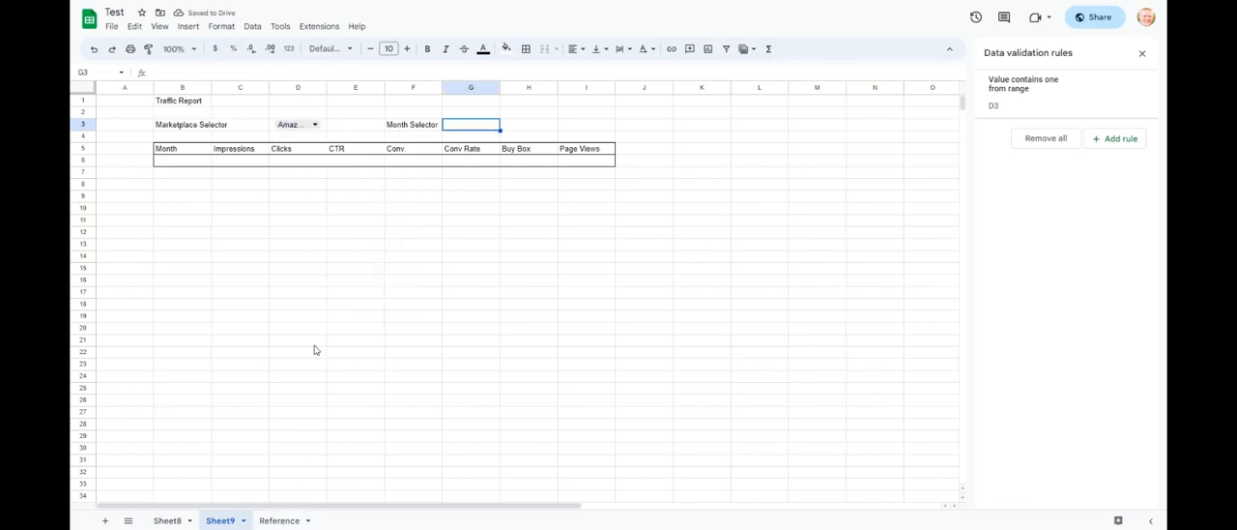
{"action": "left_click", "coordinate": [278, 520]}
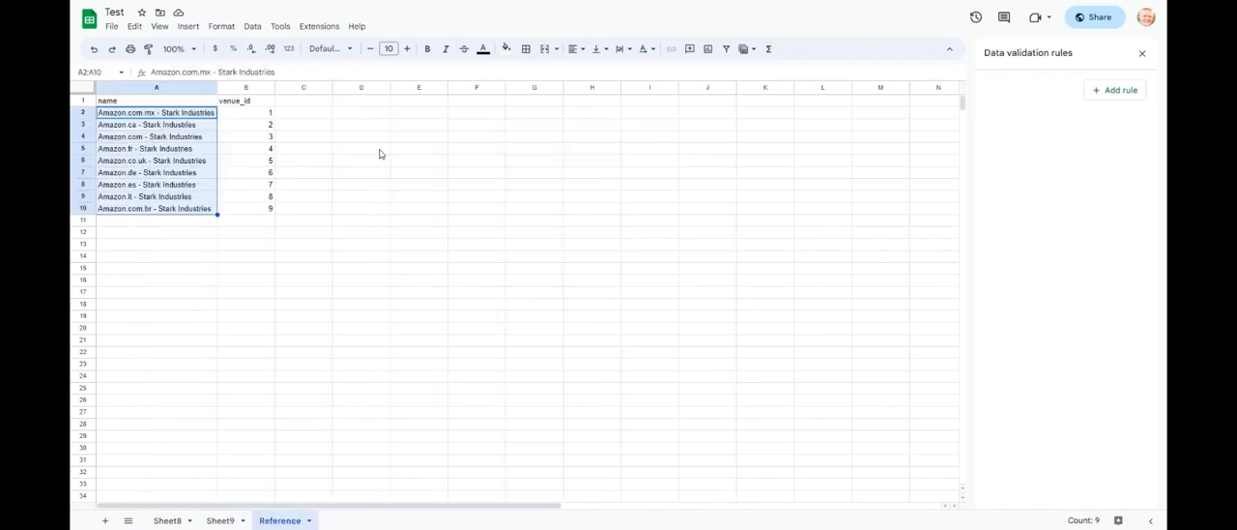
{"action": "left_click", "coordinate": [387, 103]}
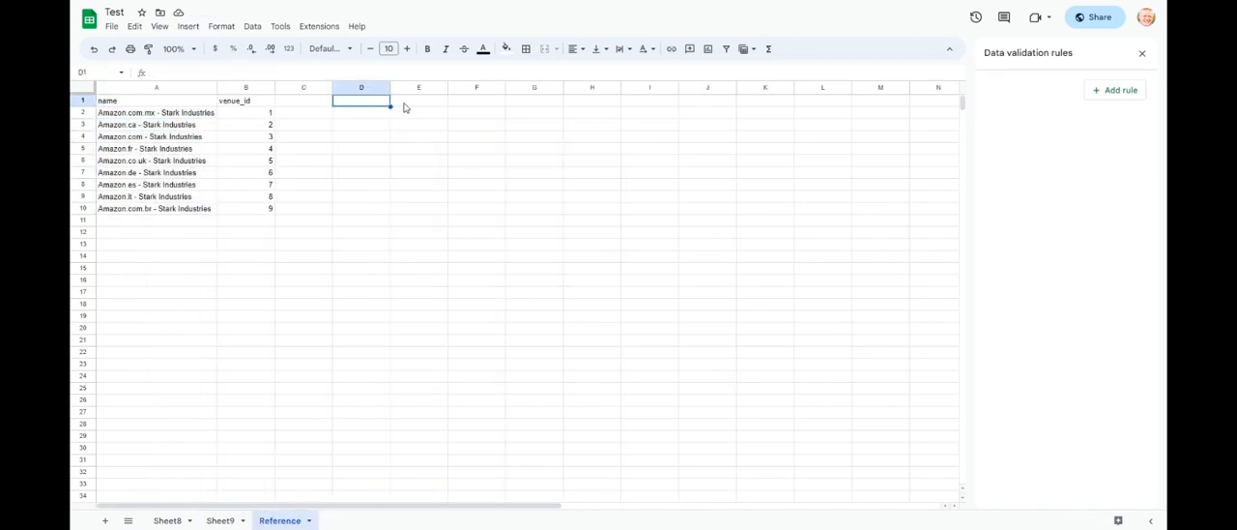
{"action": "type", "text": "M"}
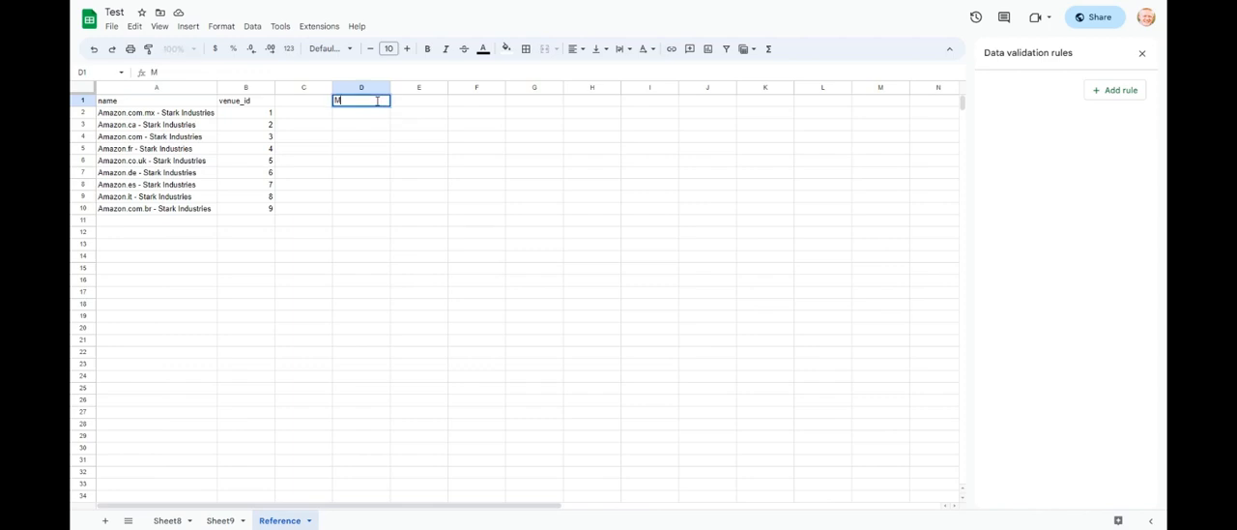
{"action": "type", "text": "onths"}
{"action": "key", "text": "Return"}
{"action": "key", "text": "Return"}
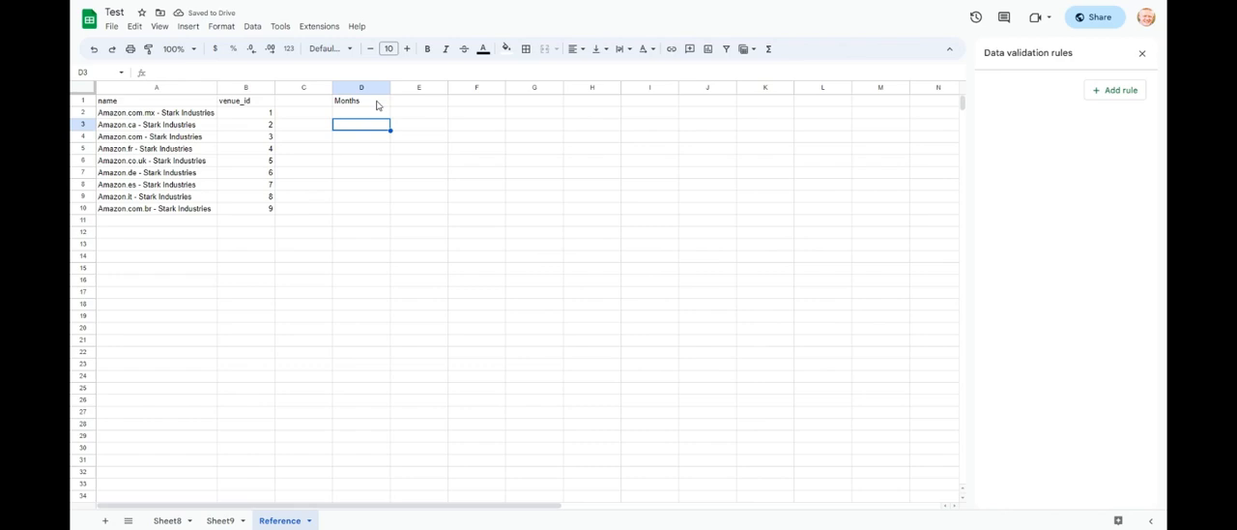
- List the months 2023-05, 2023-04 and 2023-03 in cells D3 to D5 of the Reference sheet
{"action": "type", "text": "2023-05"}
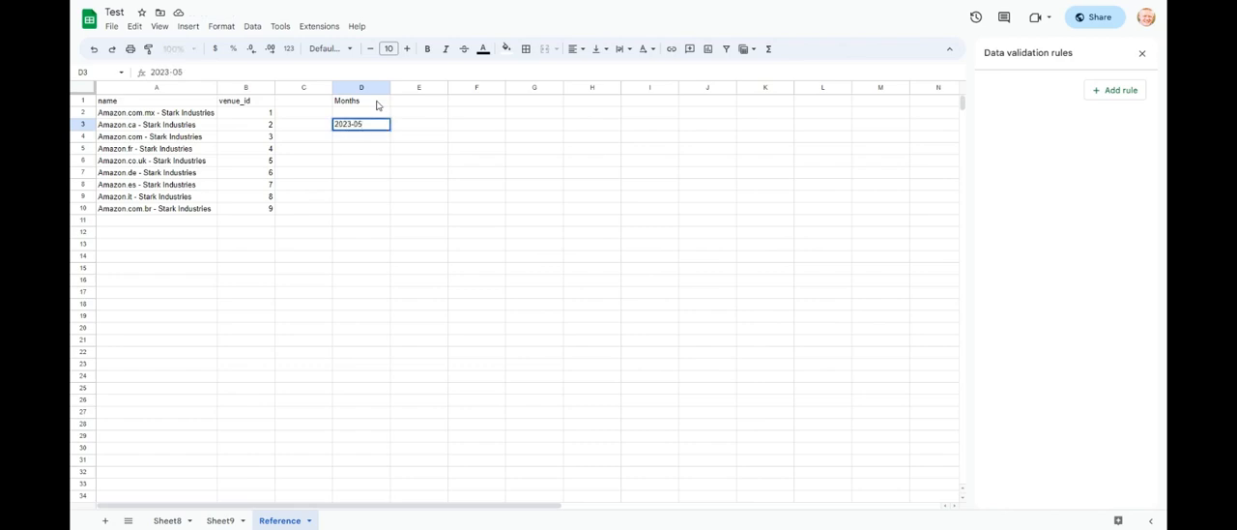
{"action": "key", "text": "Return"}
{"action": "type", "text": "2023"}
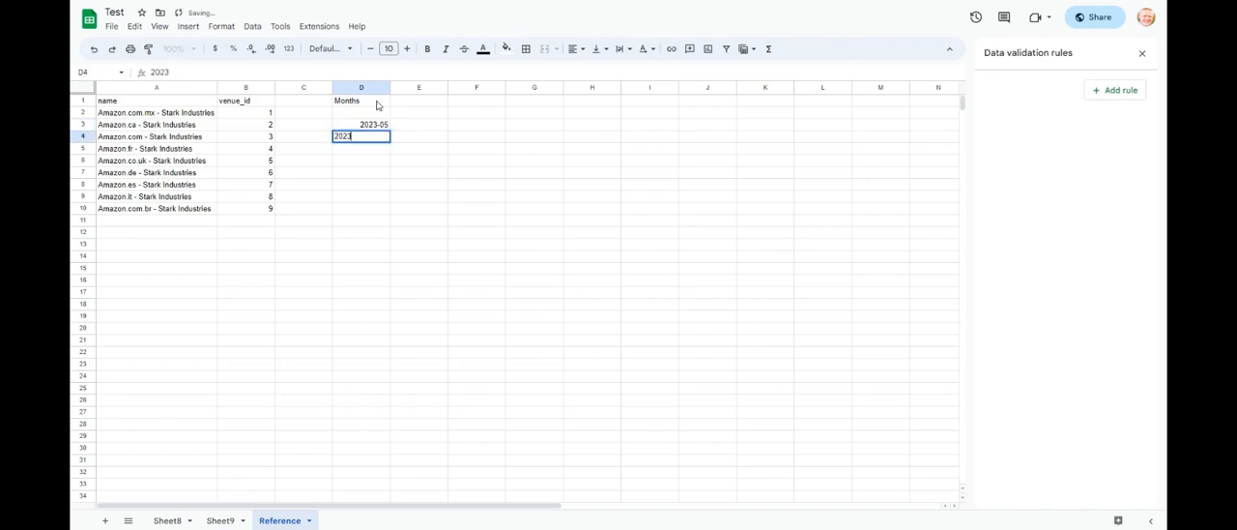
{"action": "type", "text": "-04"}
{"action": "key", "text": "Return"}
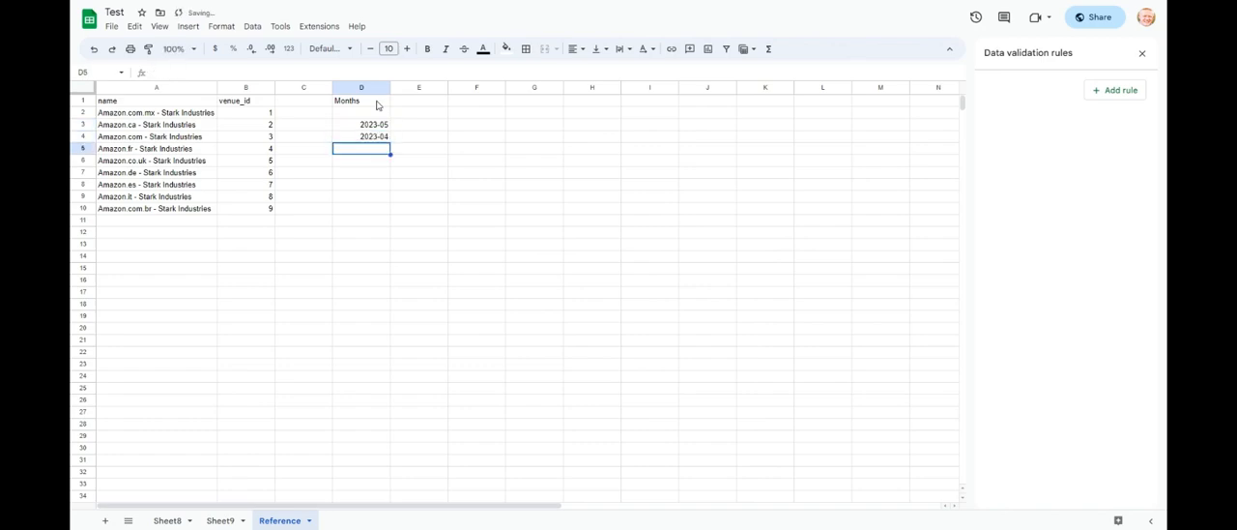
{"action": "type", "text": "2023-03"}
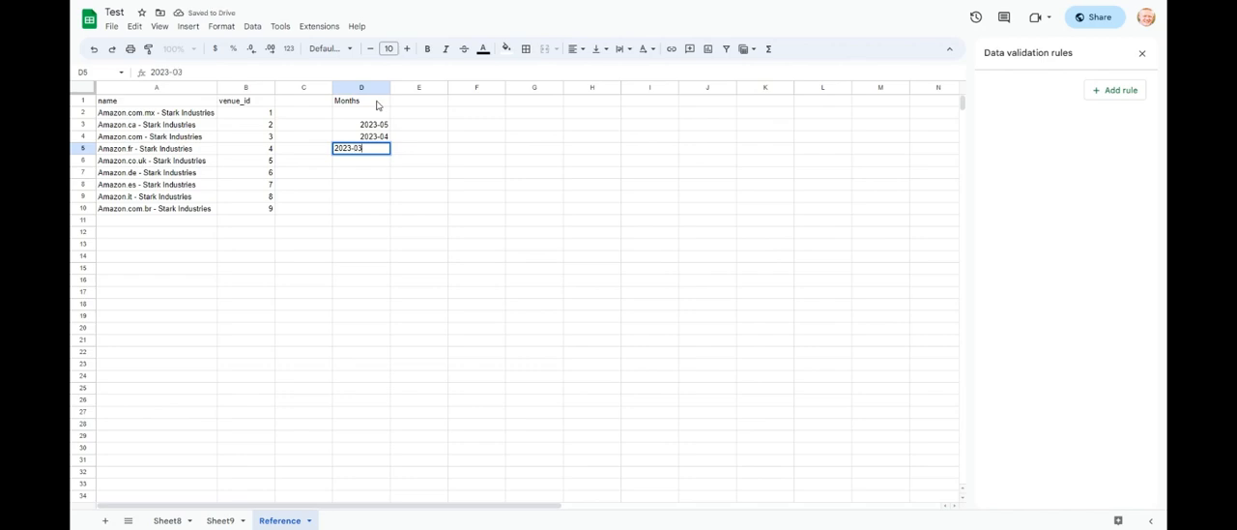
{"action": "key", "text": "Return"}
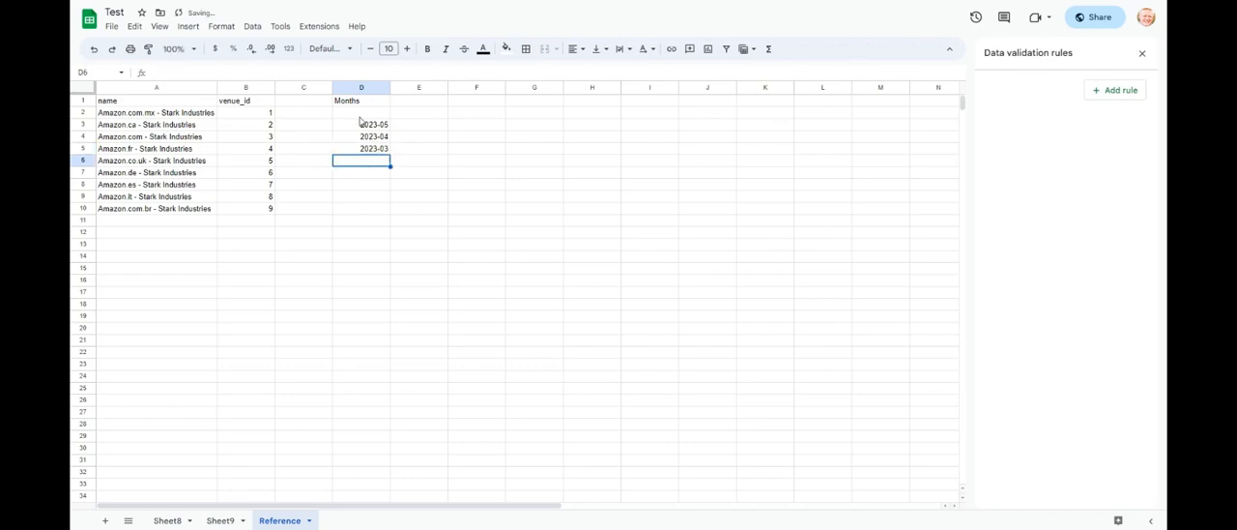
- On Sheet9, add a data validation rule to cell G3 beside "Month Selector", using a dropdown from a range
{"action": "left_click", "coordinate": [229, 522]}
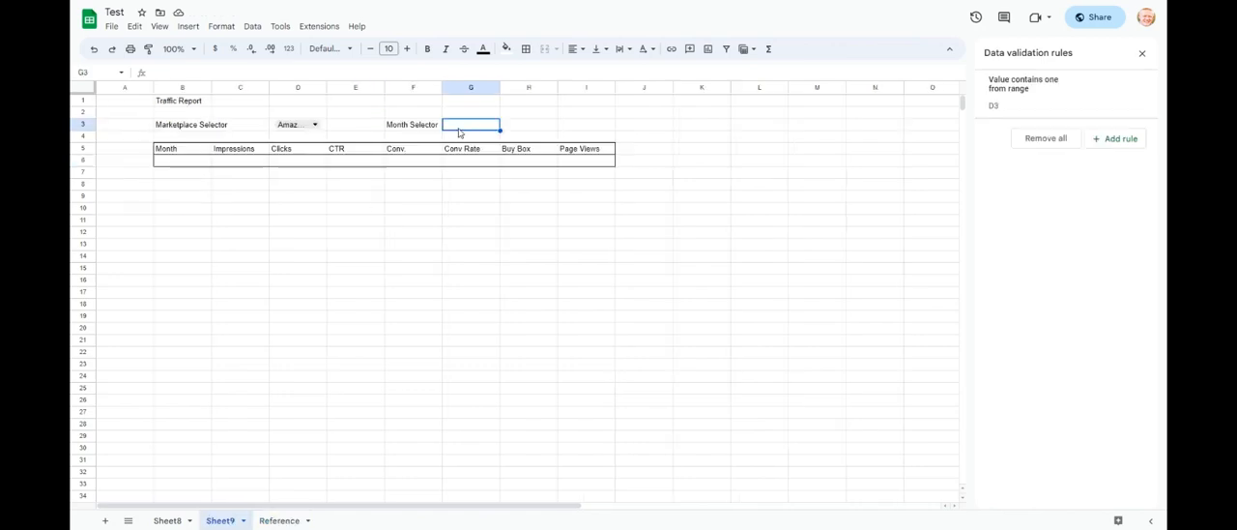
{"action": "left_click", "coordinate": [1119, 143]}
{"action": "left_click", "coordinate": [1094, 153]}
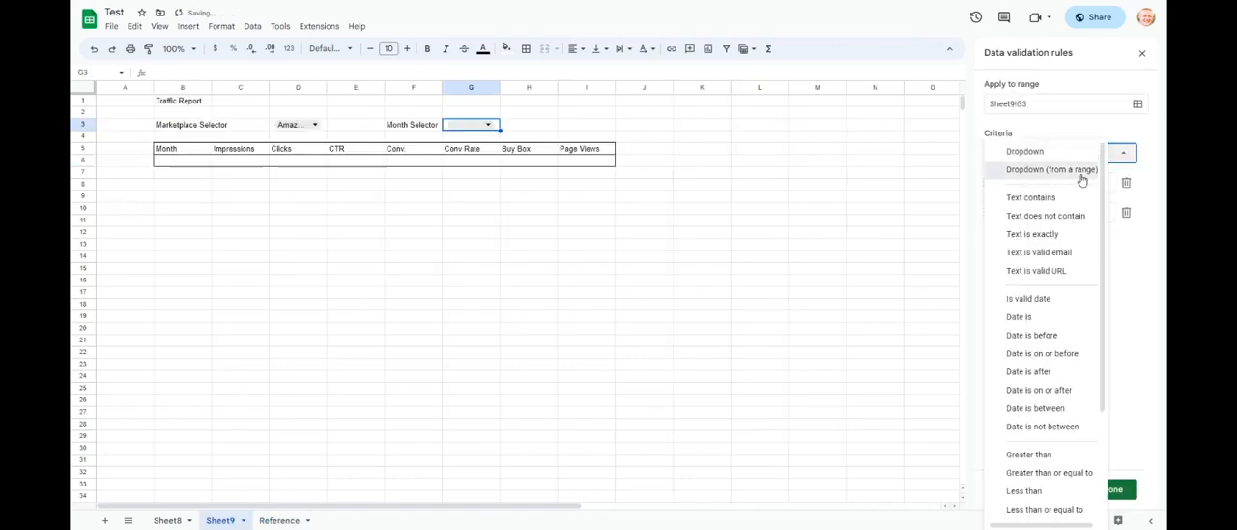
{"action": "left_click", "coordinate": [1082, 180]}
- Set the month dropdown's source to Reference!D3:D5 and save the rule
{"action": "left_click", "coordinate": [279, 520]}
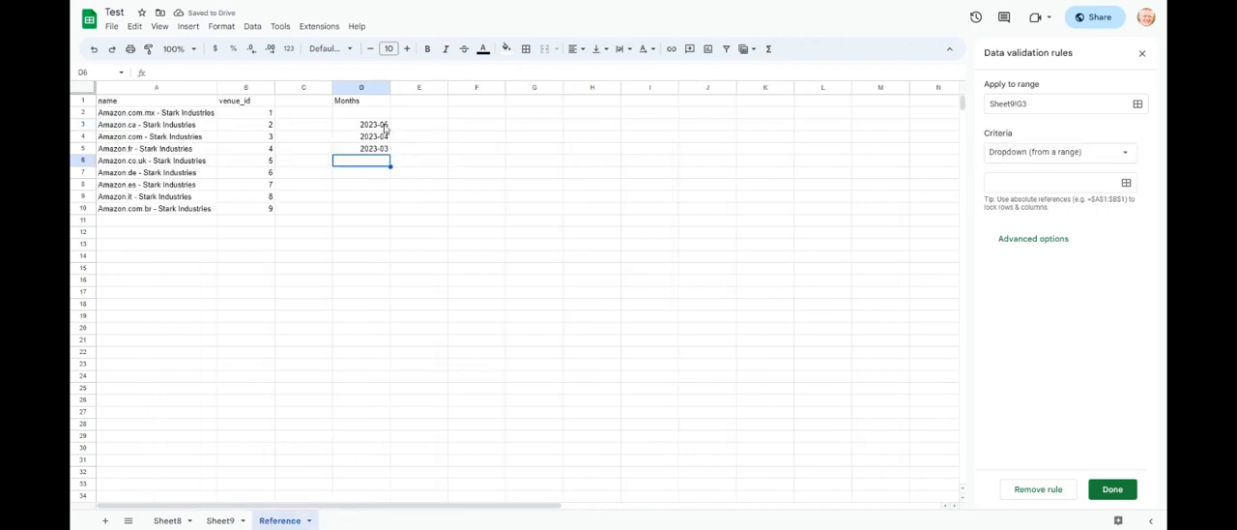
{"action": "left_click", "coordinate": [1127, 183]}
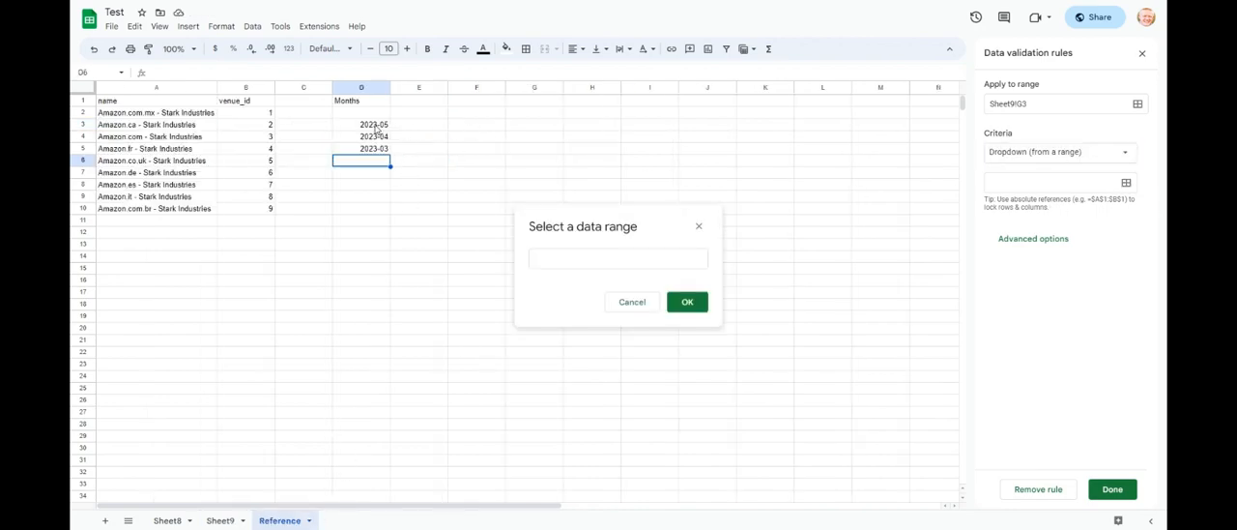
{"action": "left_click_drag", "start_coordinate": [376, 126], "coordinate": [374, 150]}
{"action": "left_click", "coordinate": [687, 302]}
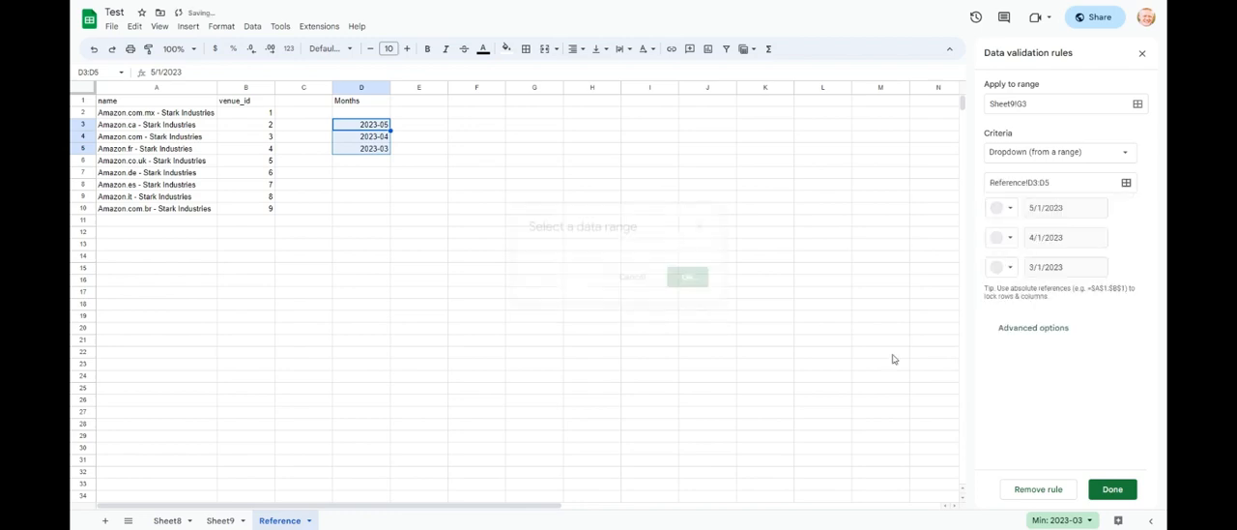
{"action": "left_click", "coordinate": [1113, 489]}
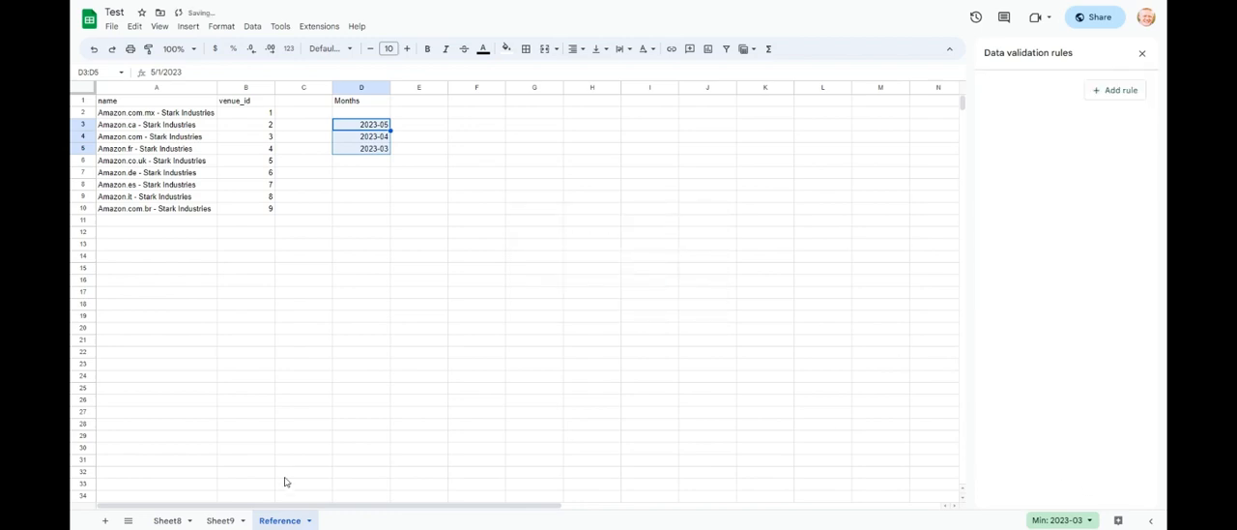
- On Sheet9, choose 2023-05 in the month dropdown in cell G3
{"action": "left_click", "coordinate": [222, 522]}
{"action": "double_click", "coordinate": [490, 124]}
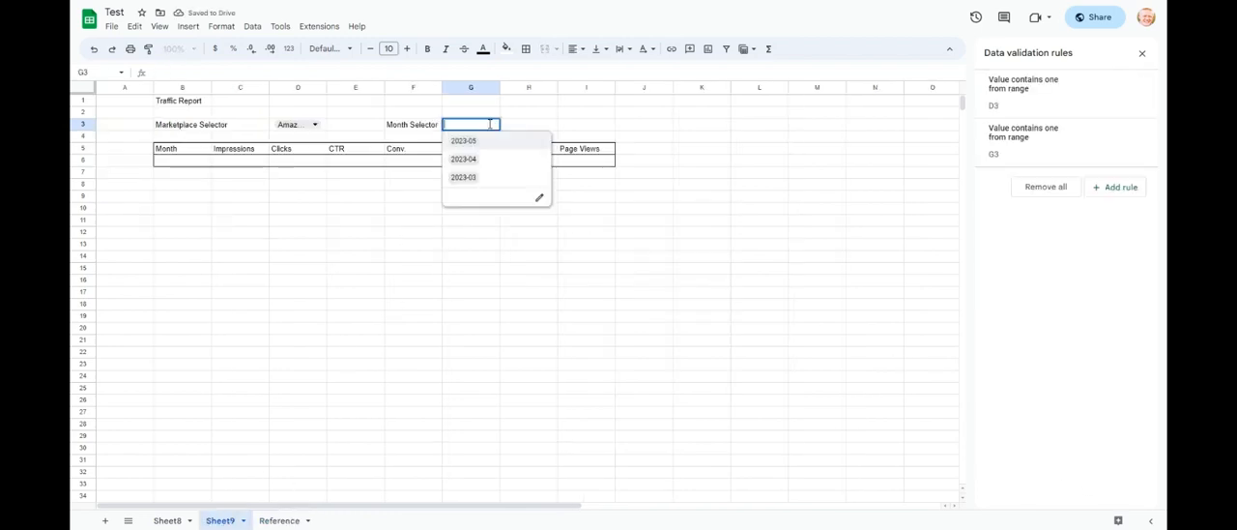
{"action": "left_click", "coordinate": [497, 145]}
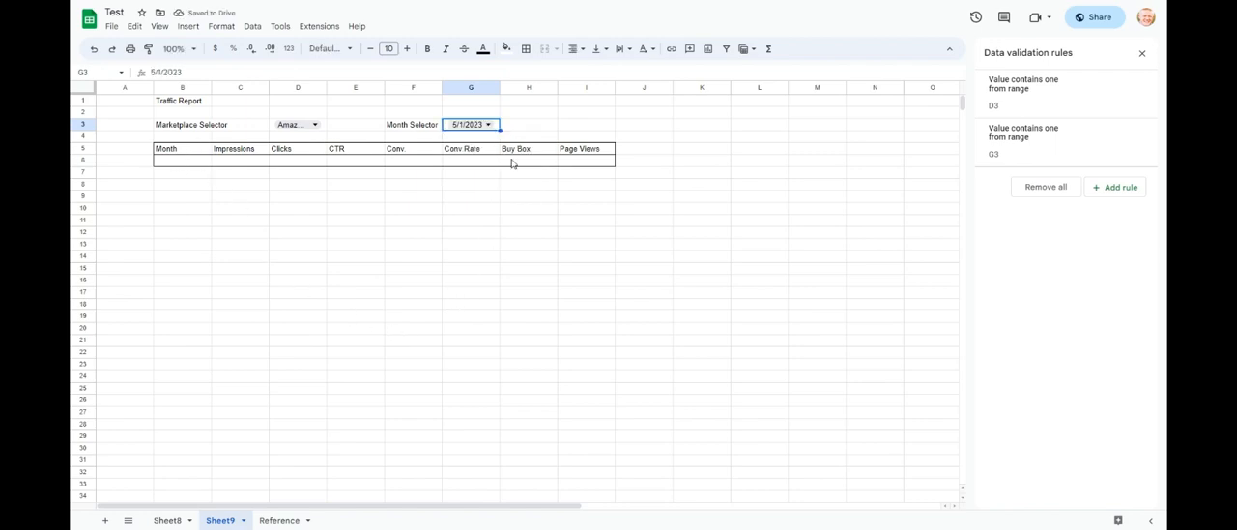
- Fill the table's first Month cell, B6, with a formula referencing the month selector, =G3
{"action": "left_click", "coordinate": [180, 164]}
{"action": "type", "text": "="}
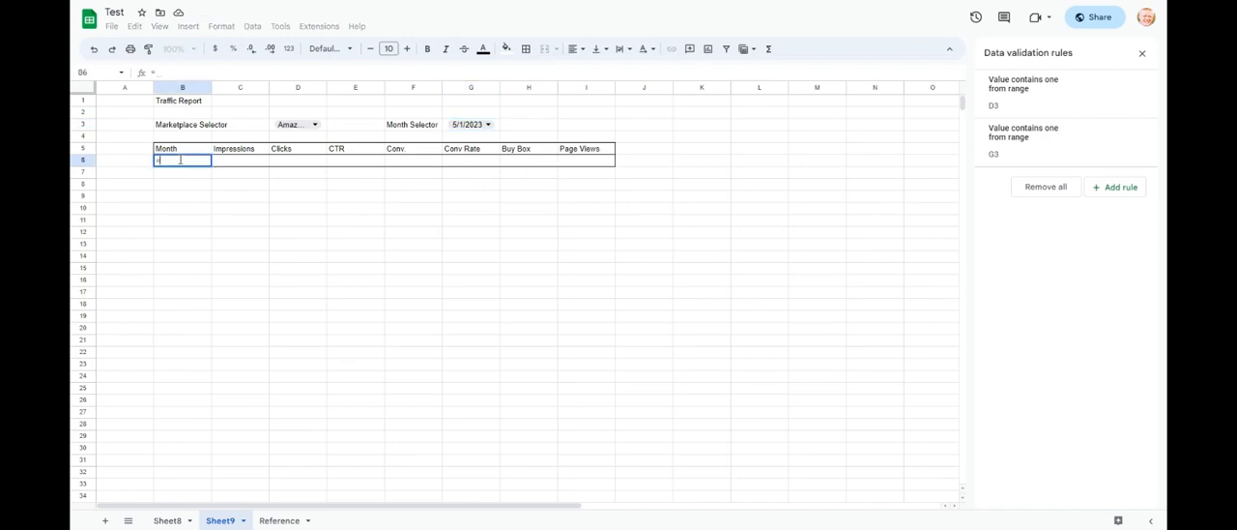
{"action": "left_click", "coordinate": [495, 128]}
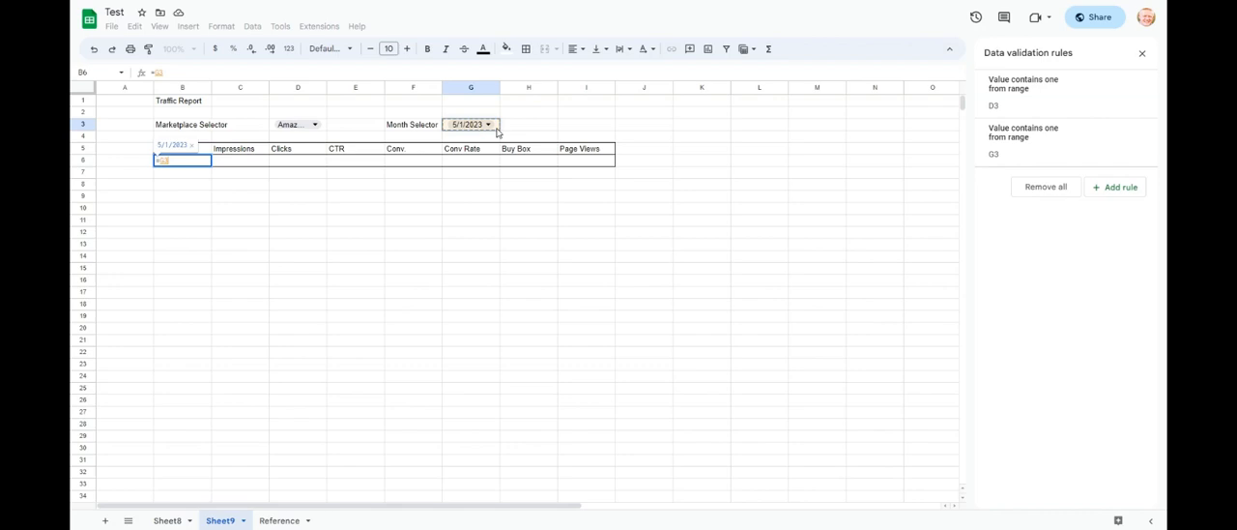
{"action": "key", "text": "Return"}
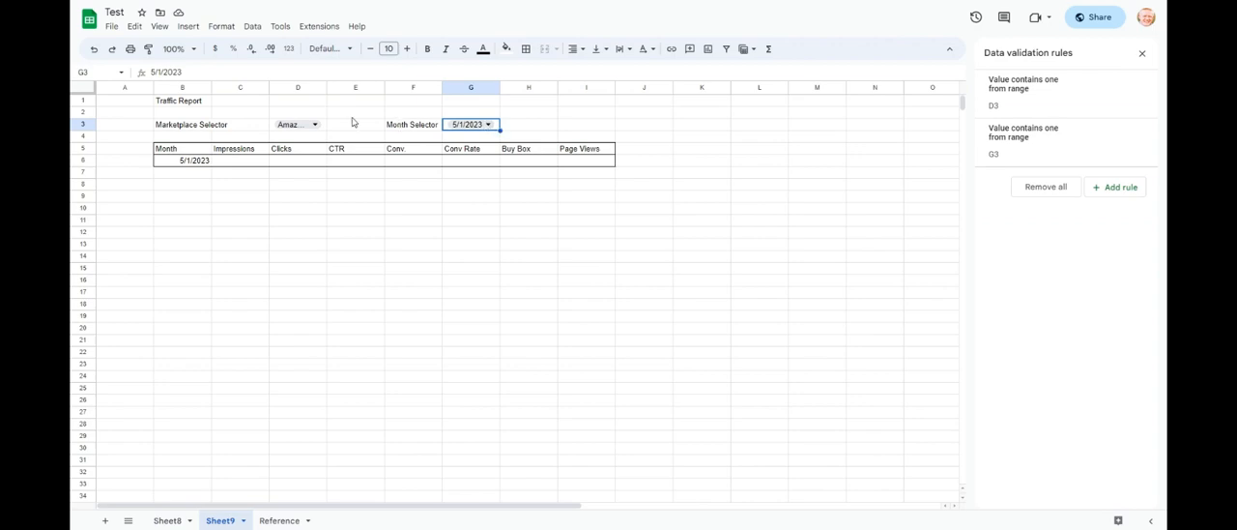
- Select cell C6 under Impressions, review the venue and month lists on the Reference sheet, and return to Sheet9
{"action": "left_click_drag", "start_coordinate": [242, 166], "coordinate": [580, 166]}
{"action": "left_click", "coordinate": [253, 210]}
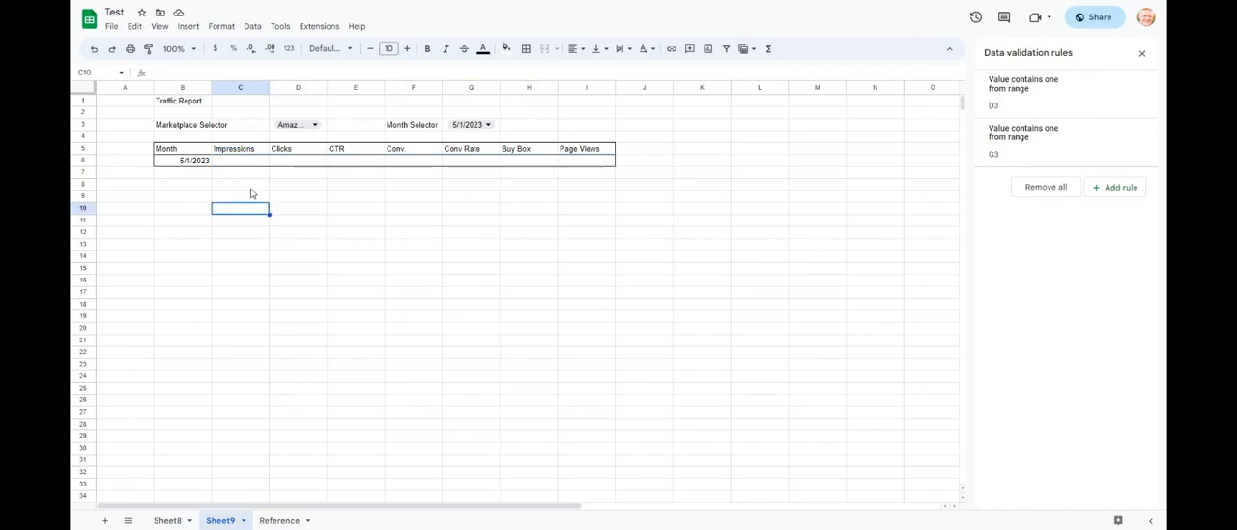
{"action": "left_click", "coordinate": [247, 165]}
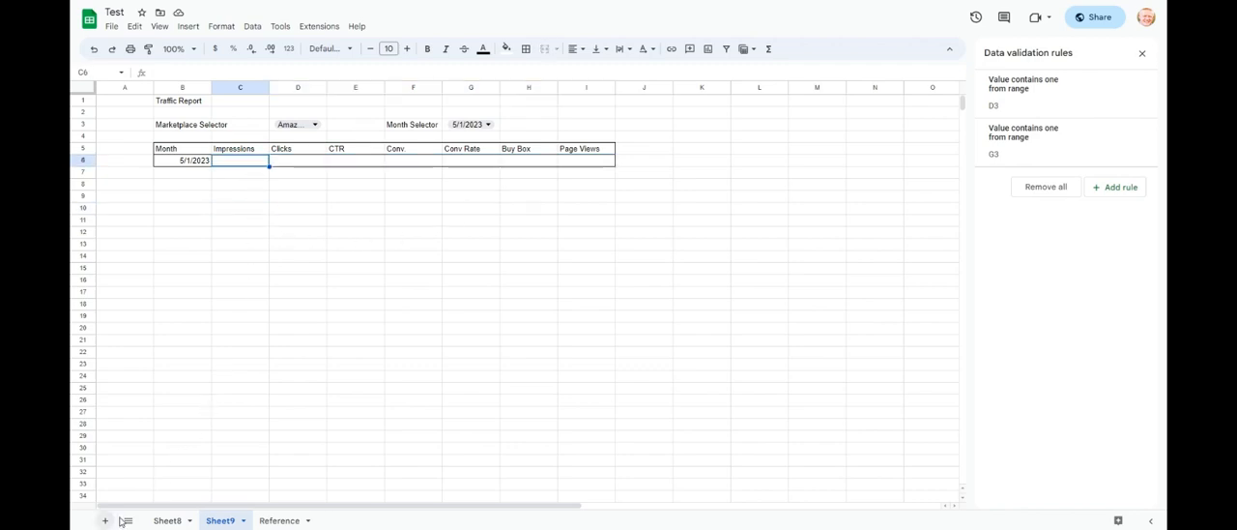
{"action": "left_click", "coordinate": [275, 521]}
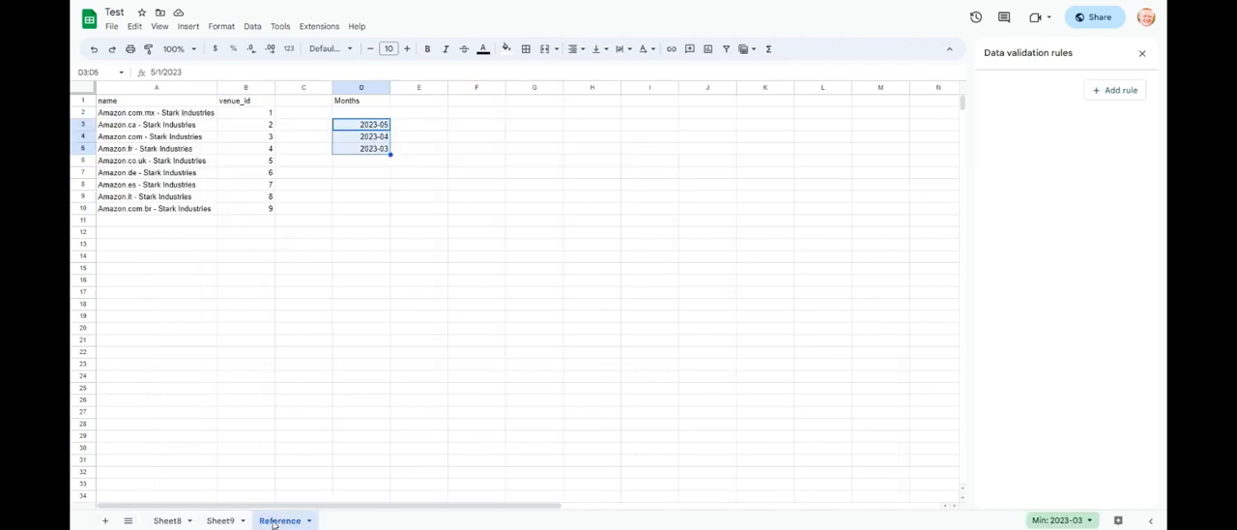
{"action": "left_click", "coordinate": [223, 265]}
{"action": "left_click", "coordinate": [180, 248]}
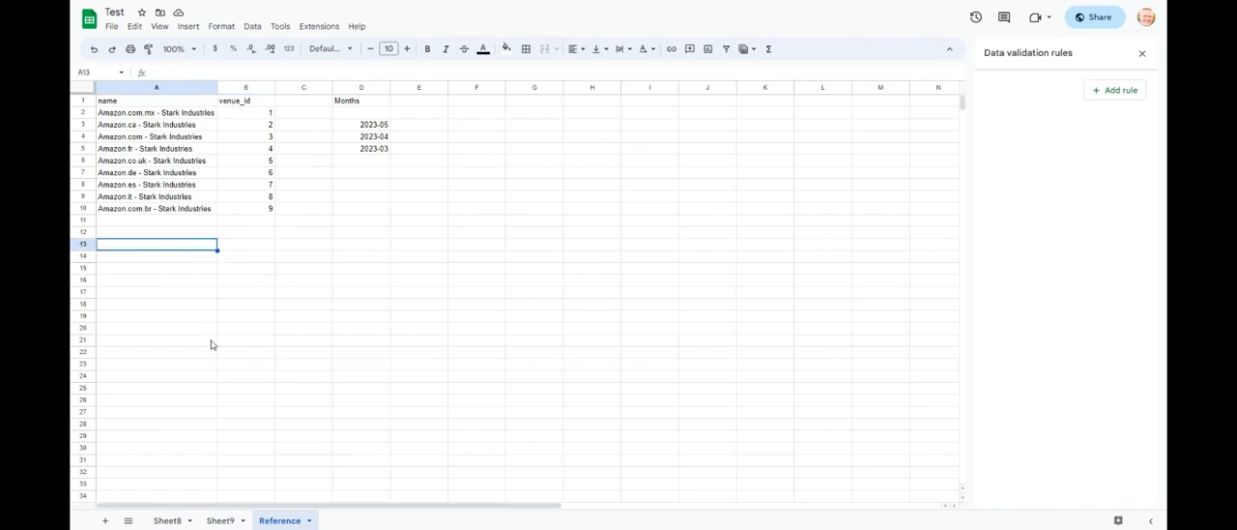
{"action": "left_click", "coordinate": [230, 522]}
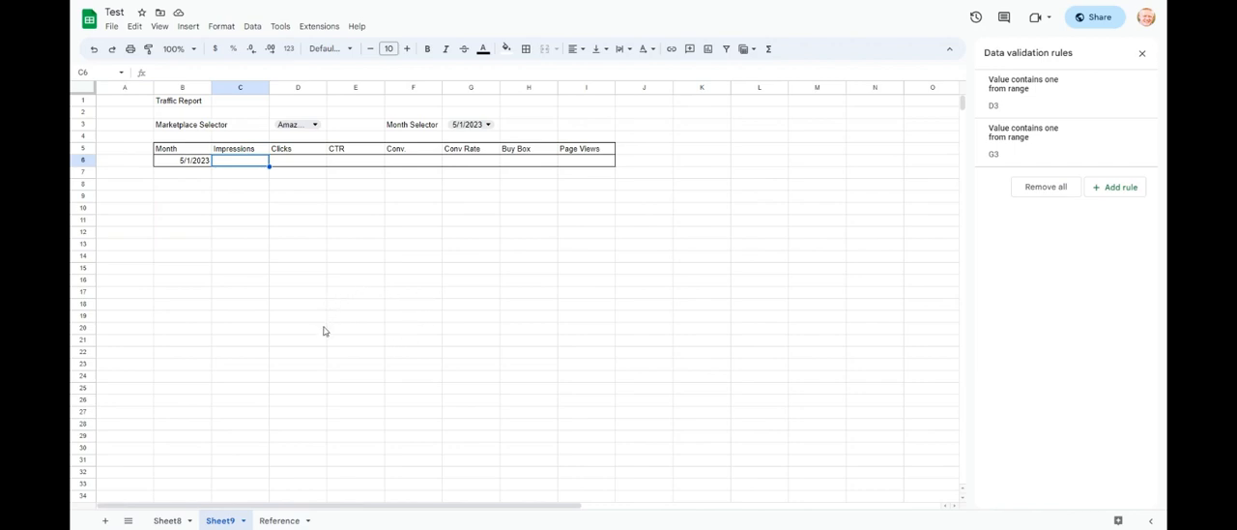
- Launch the Amazon Seller Central Connector by Seller Labs and bring up its Data Dictionary
{"action": "left_click", "coordinate": [319, 26]}
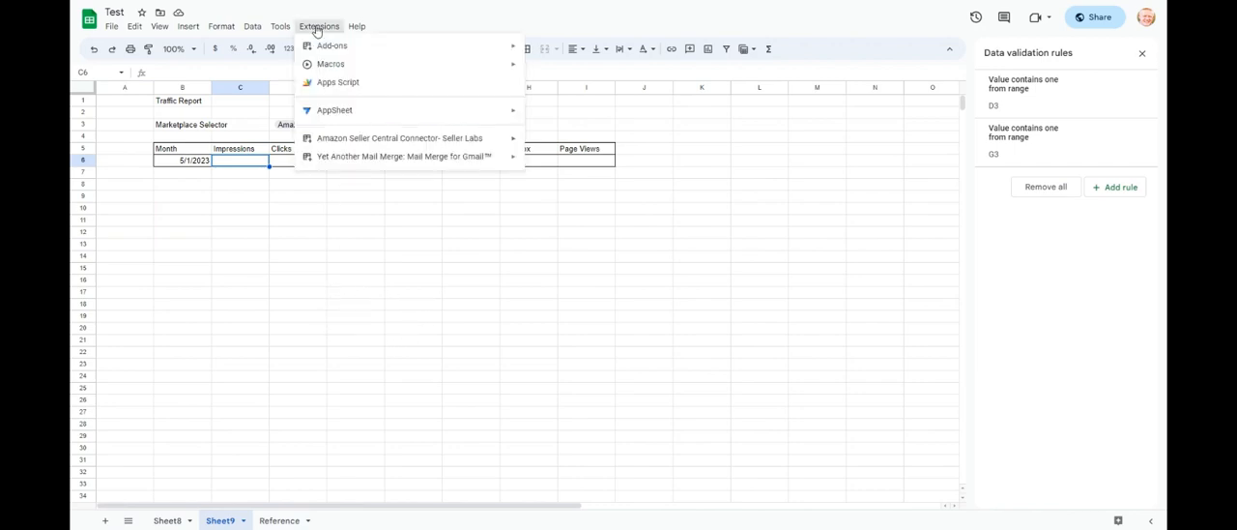
{"action": "mouse_move", "coordinate": [473, 138]}
{"action": "left_click", "coordinate": [532, 145]}
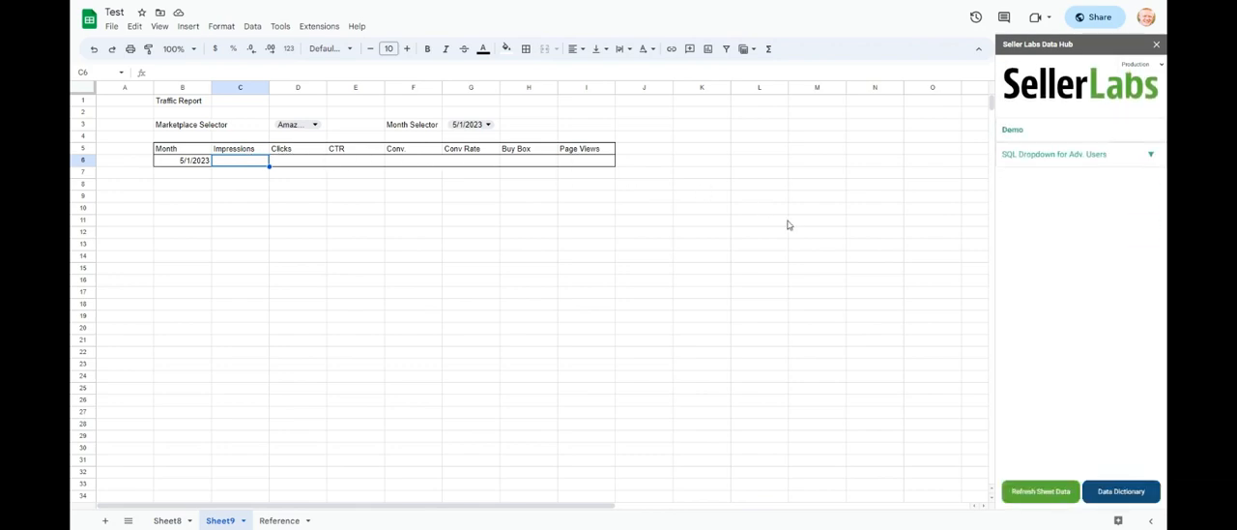
{"action": "left_click", "coordinate": [1108, 493]}
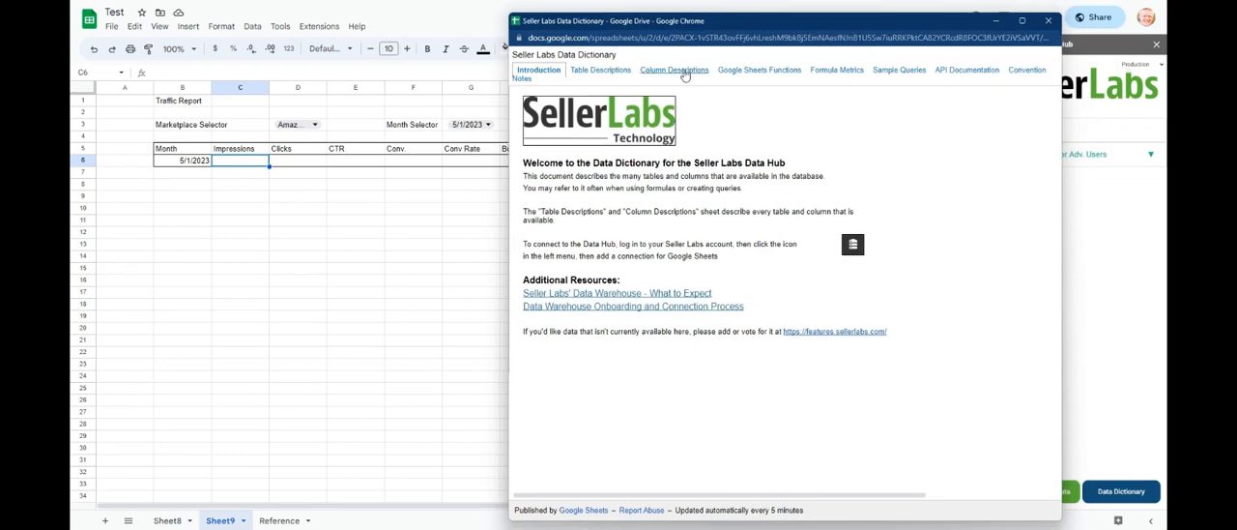
- Search the dictionary's Column Descriptions for "impressions" and examine the campaign_performance columns, keeping the report table uncovered
{"action": "left_click", "coordinate": [683, 72]}
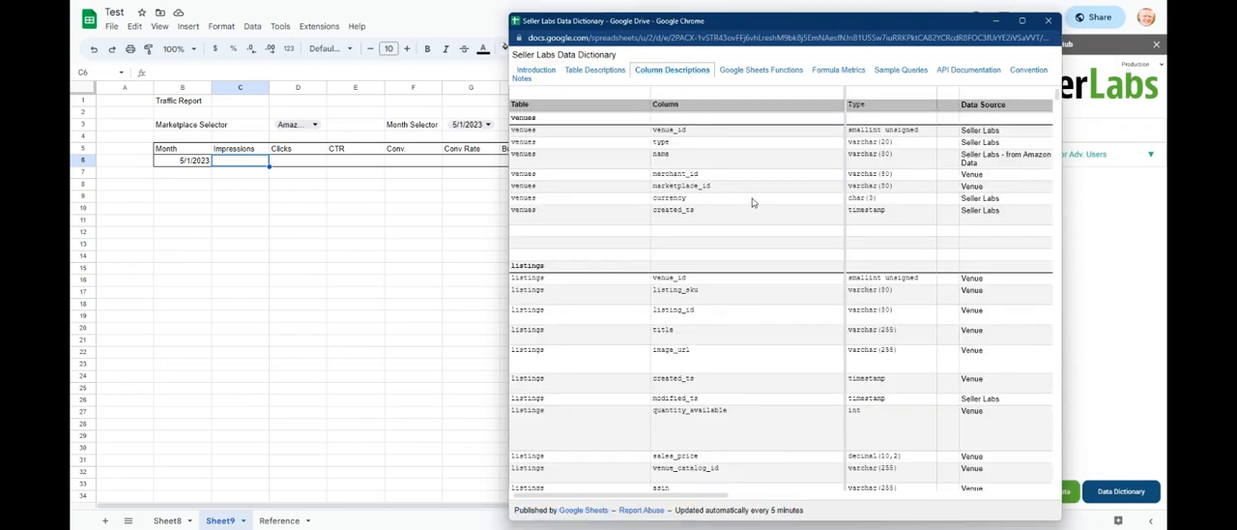
{"action": "key", "text": "ctrl+f"}
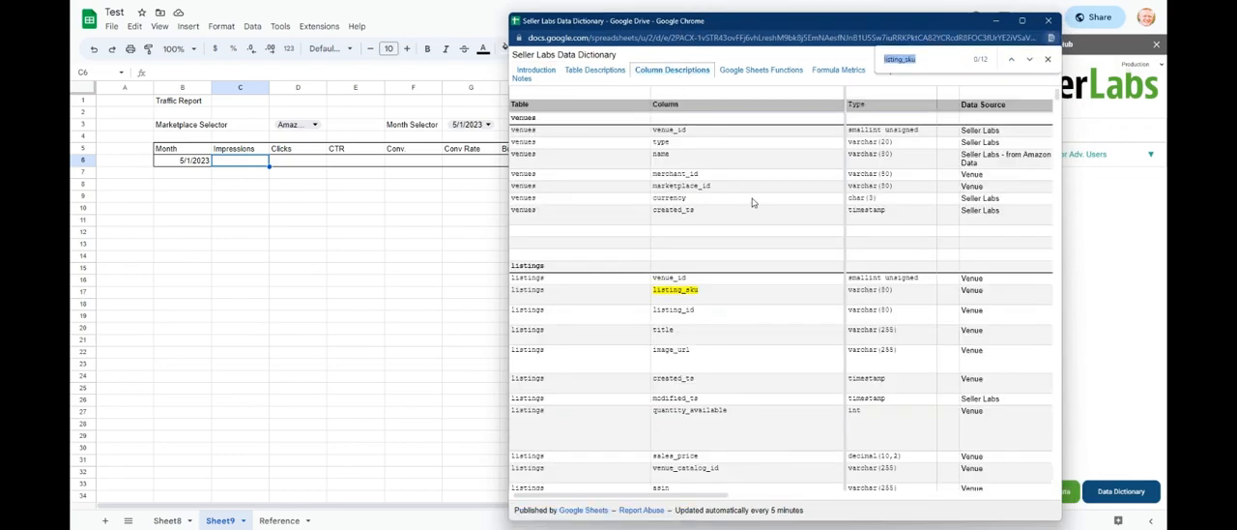
{"action": "type", "text": "impressions"}
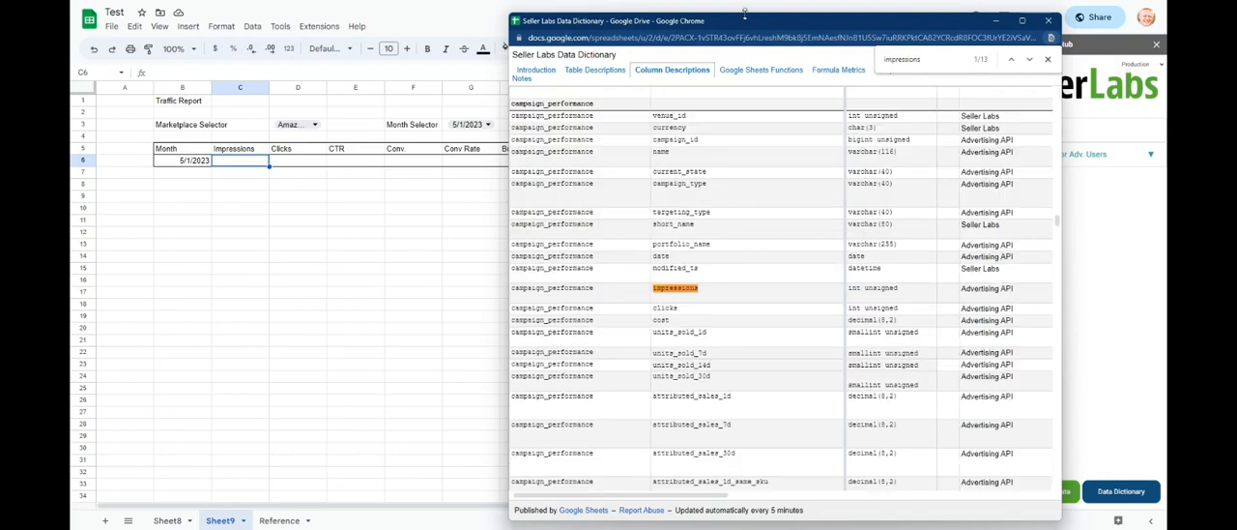
{"action": "left_click_drag", "start_coordinate": [744, 13], "coordinate": [763, 171]}
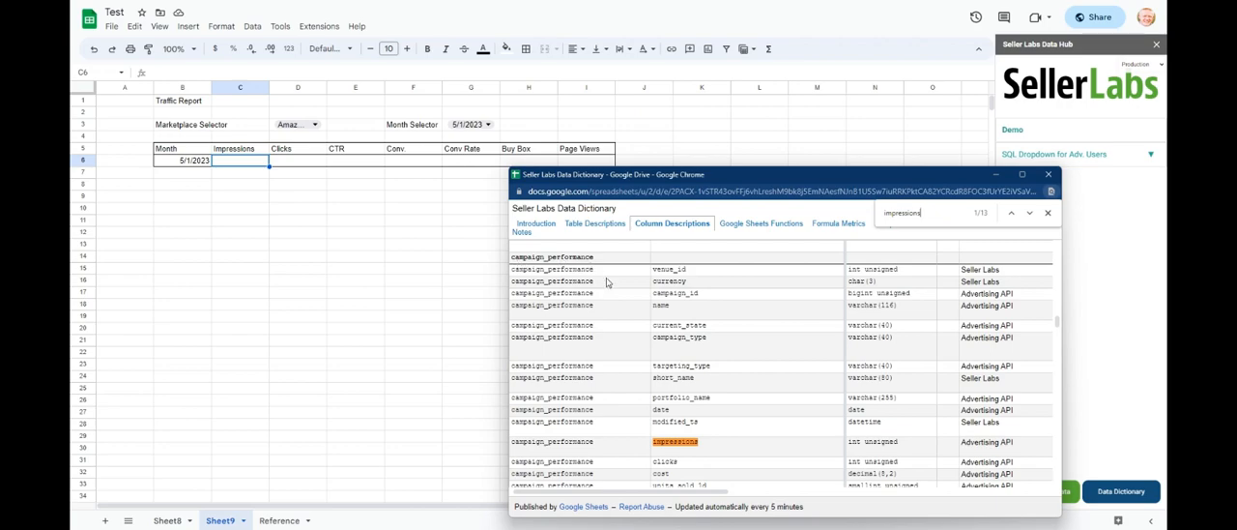
{"action": "scroll", "coordinate": [707, 437], "scroll_direction": "down", "scroll_amount": 3}
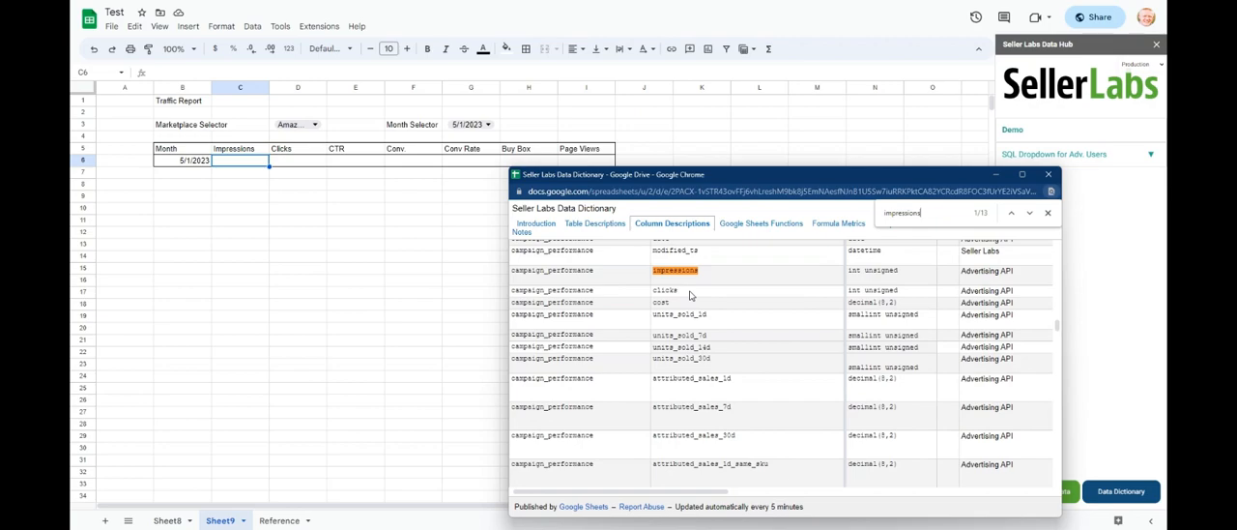
{"action": "scroll", "coordinate": [735, 348], "scroll_direction": "down", "scroll_amount": 5}
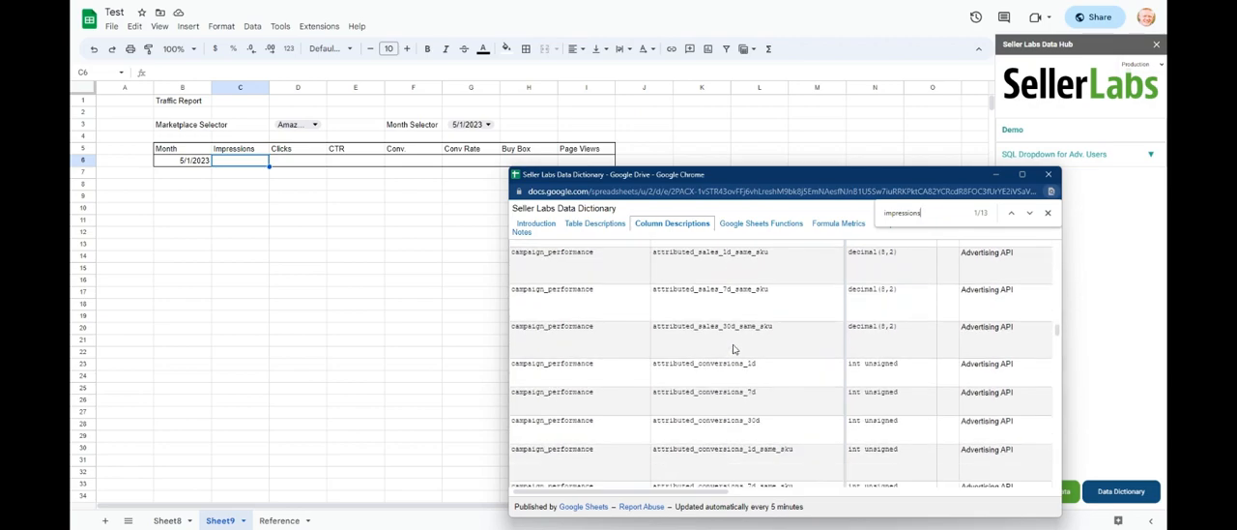
{"action": "scroll", "coordinate": [740, 364], "scroll_direction": "down", "scroll_amount": 1}
{"action": "scroll", "coordinate": [740, 363], "scroll_direction": "up", "scroll_amount": 6}
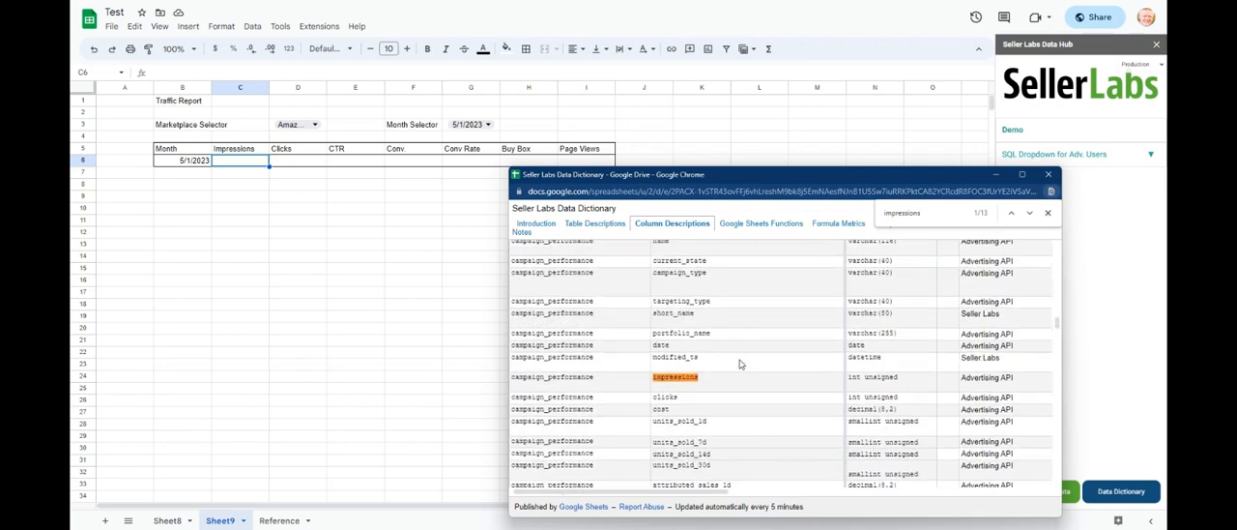
{"action": "scroll", "coordinate": [740, 364], "scroll_direction": "down", "scroll_amount": 3}
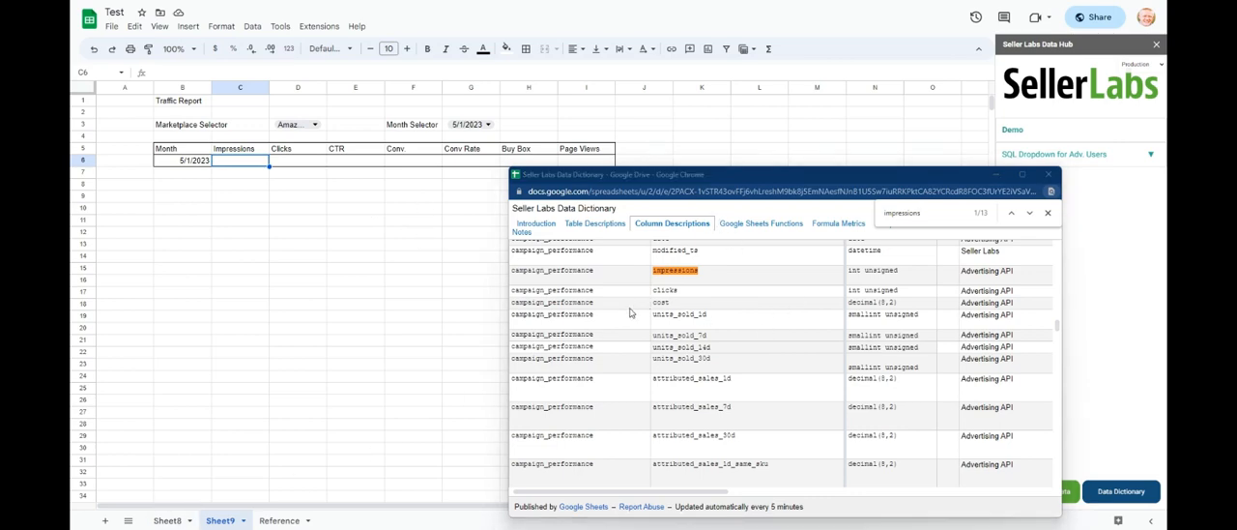
{"action": "scroll", "coordinate": [665, 338], "scroll_direction": "up", "scroll_amount": 1}
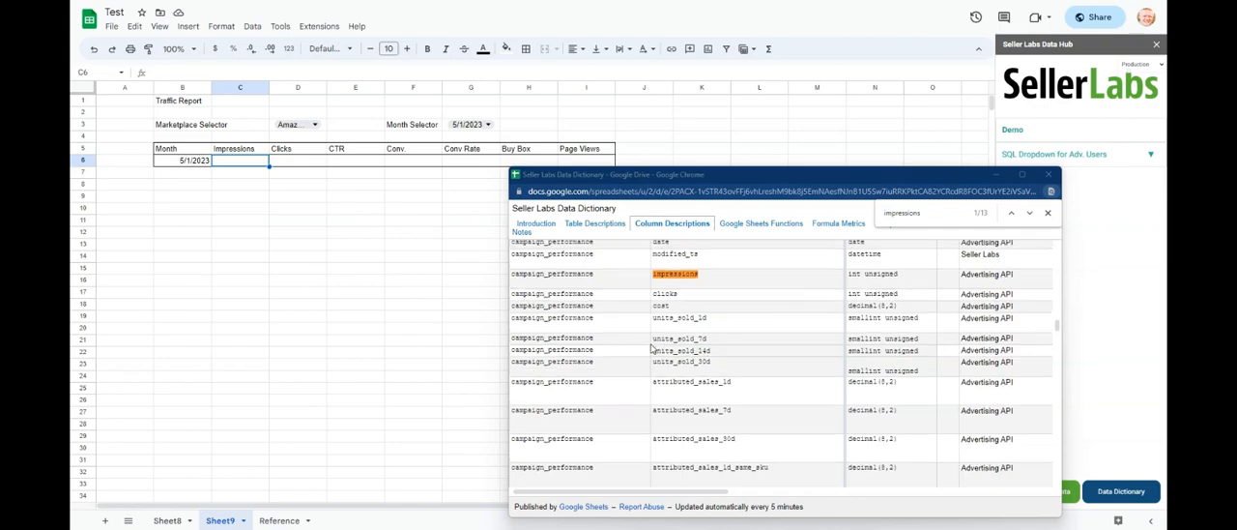